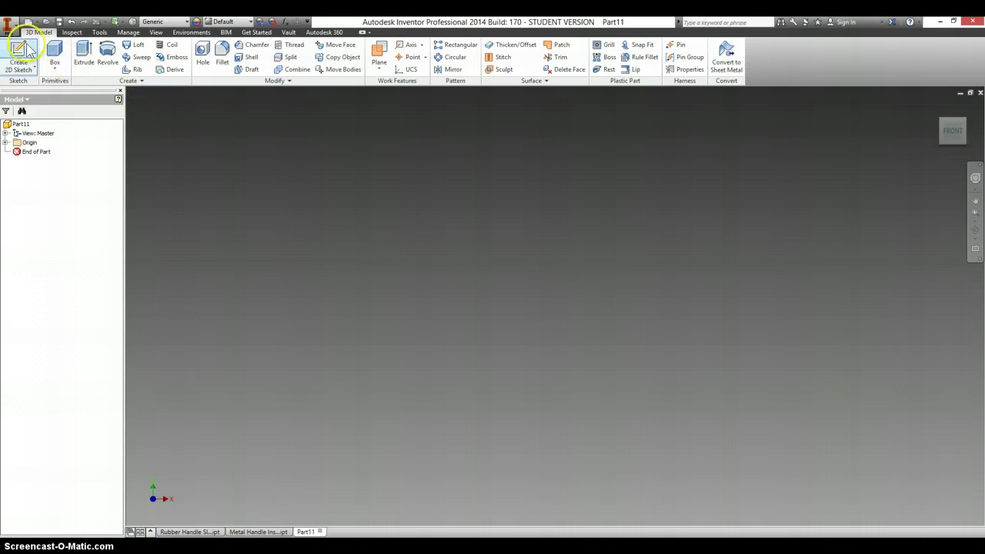
- Start a sketch on the front XY origin plane and draw a rectangle from the origin
click(21, 52)
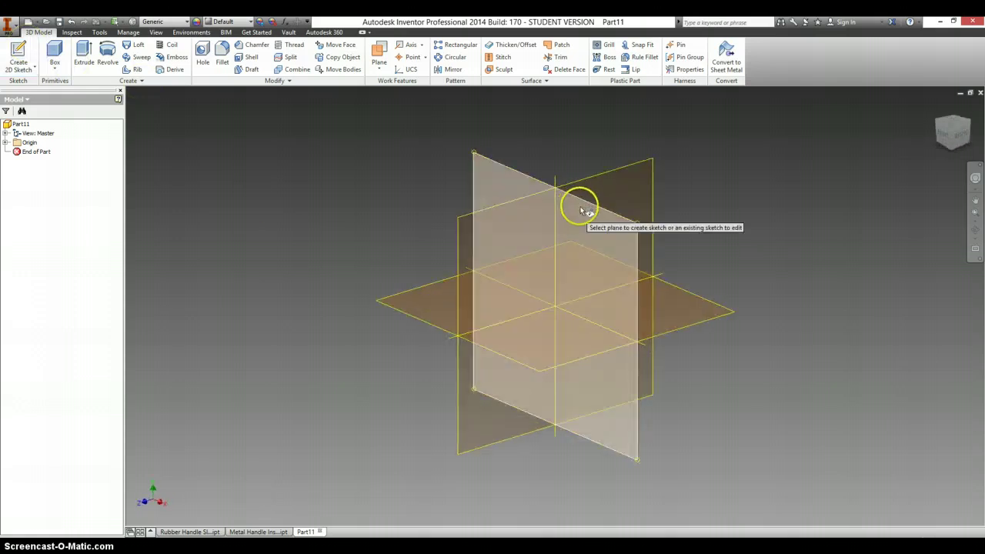
click(582, 208)
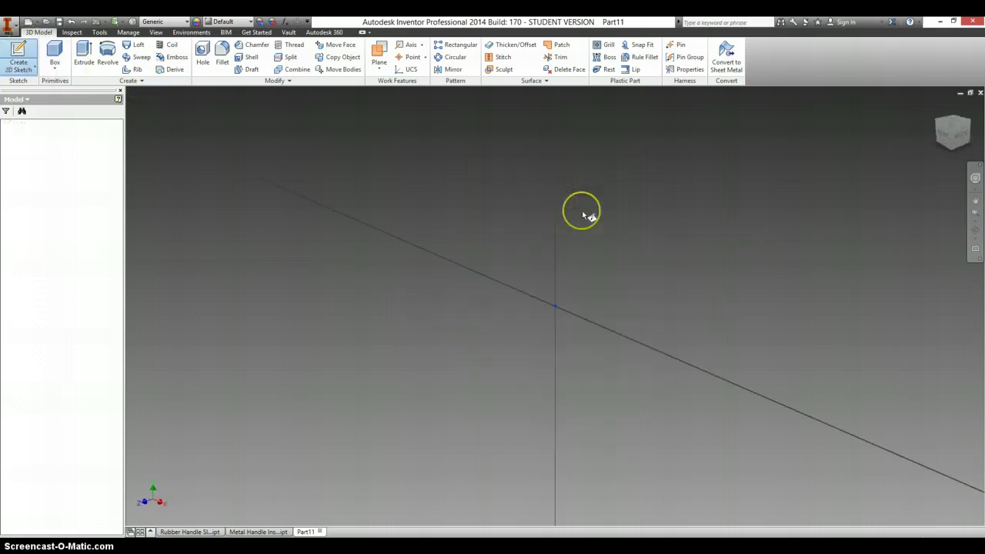
right_click(508, 257)
click(531, 229)
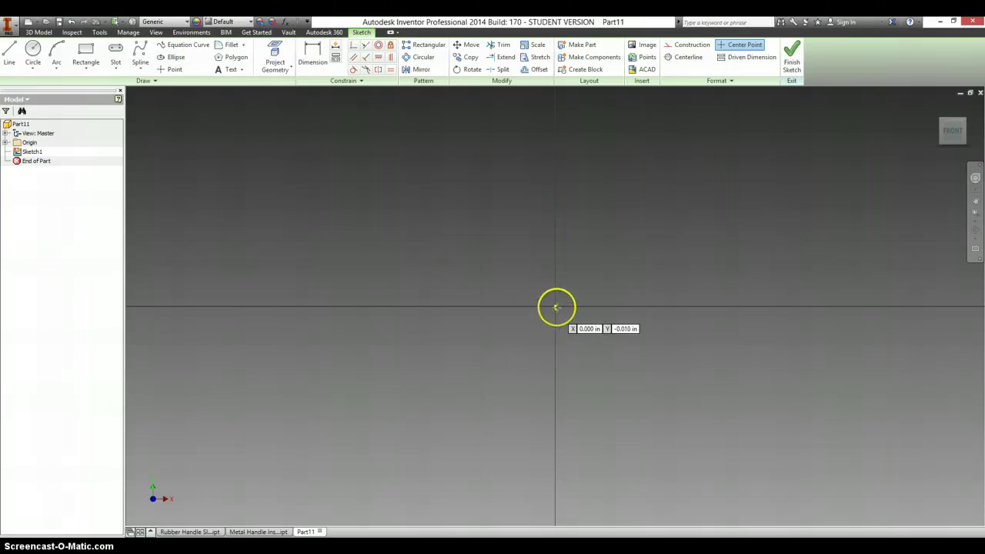
click(555, 305)
click(902, 160)
- Dimension the rectangle's left edge to a height of 1.375
key(d)
click(556, 210)
click(457, 221)
key(alt+Tab)
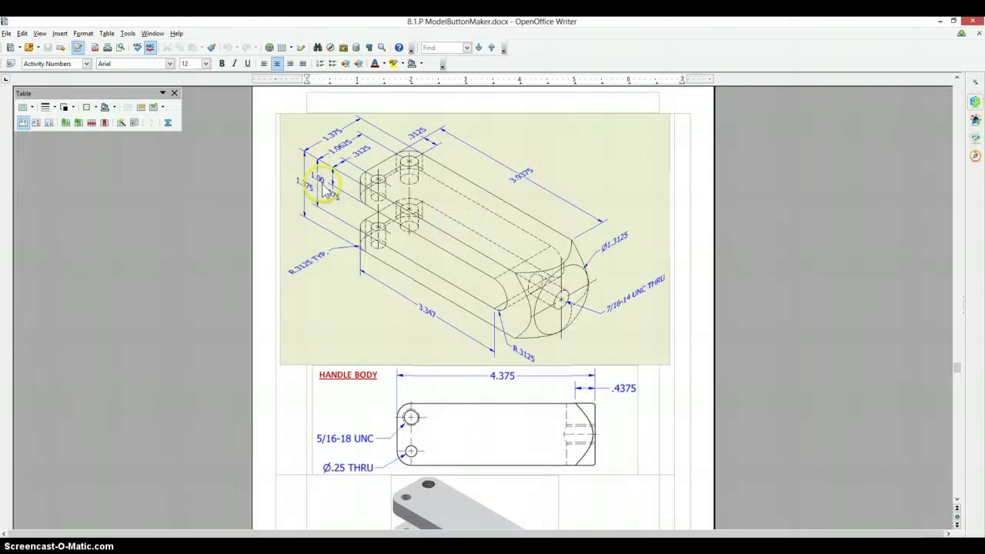
key(alt+Tab)
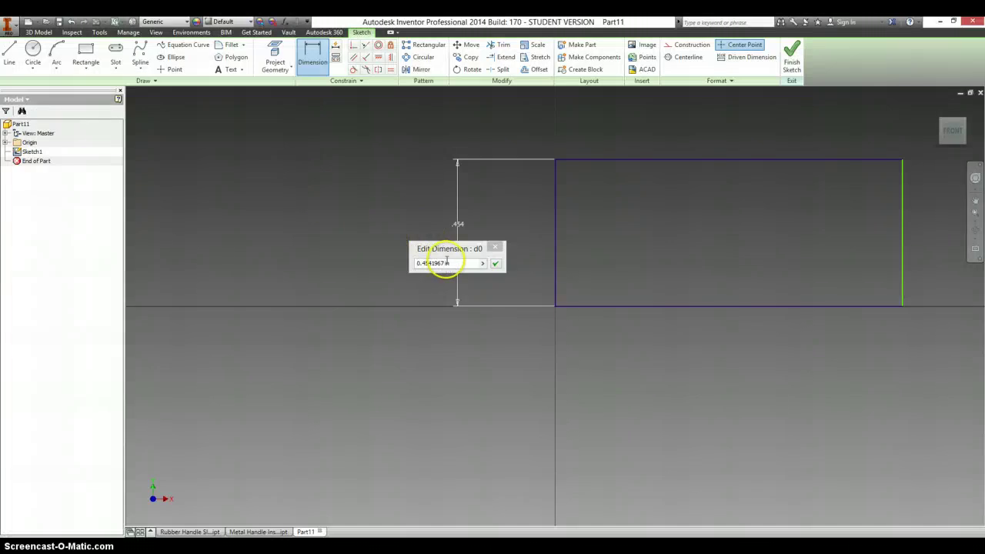
drag(451, 264, 406, 265)
text(1.375)
key(Return)
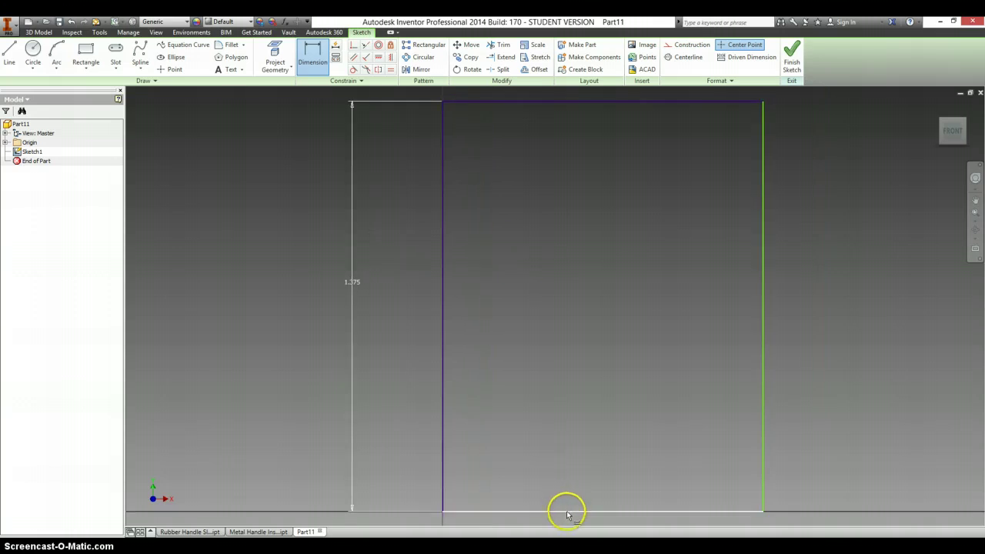
- Dimension the bottom edge to a width of 3.347 and fit the rectangle in view
click(568, 512)
key(alt+Tab)
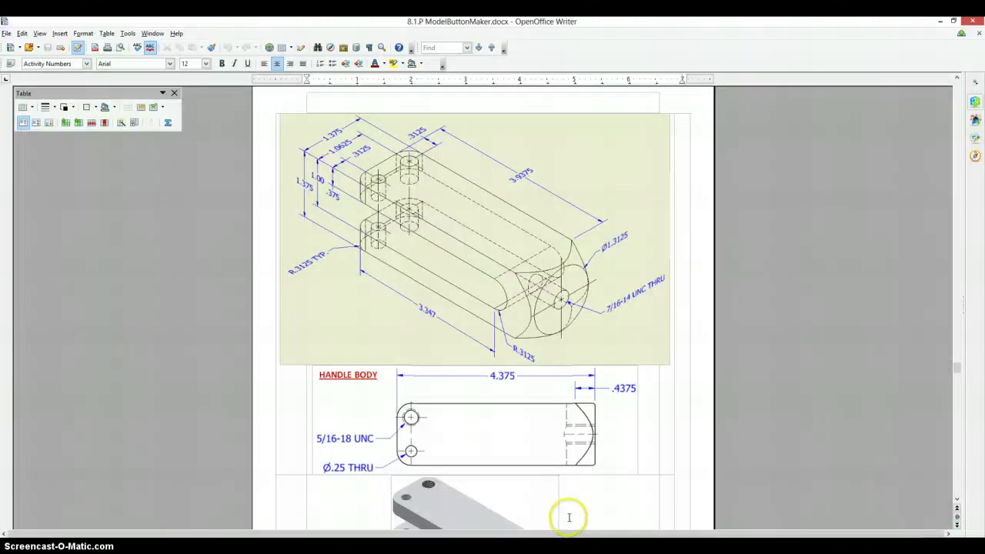
key(alt+Tab)
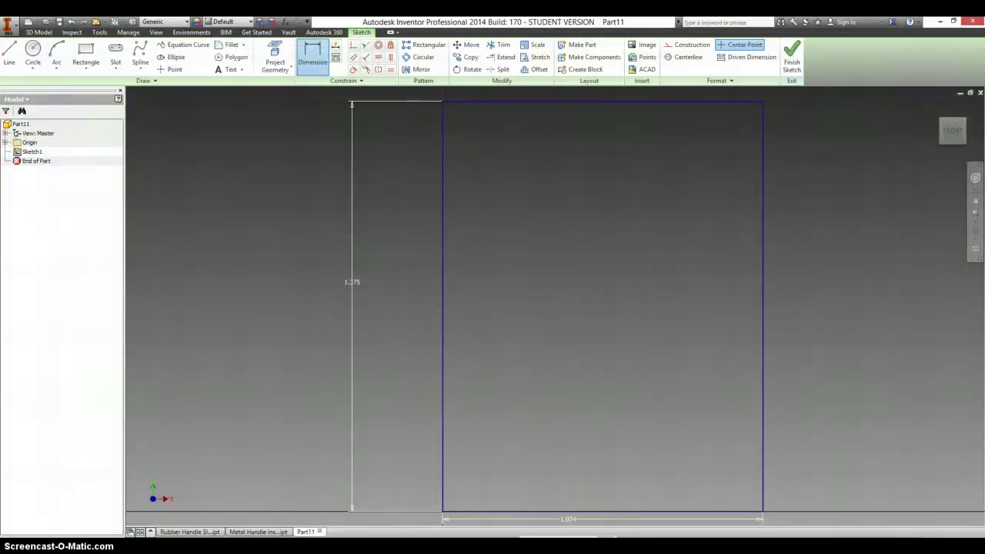
click(561, 522)
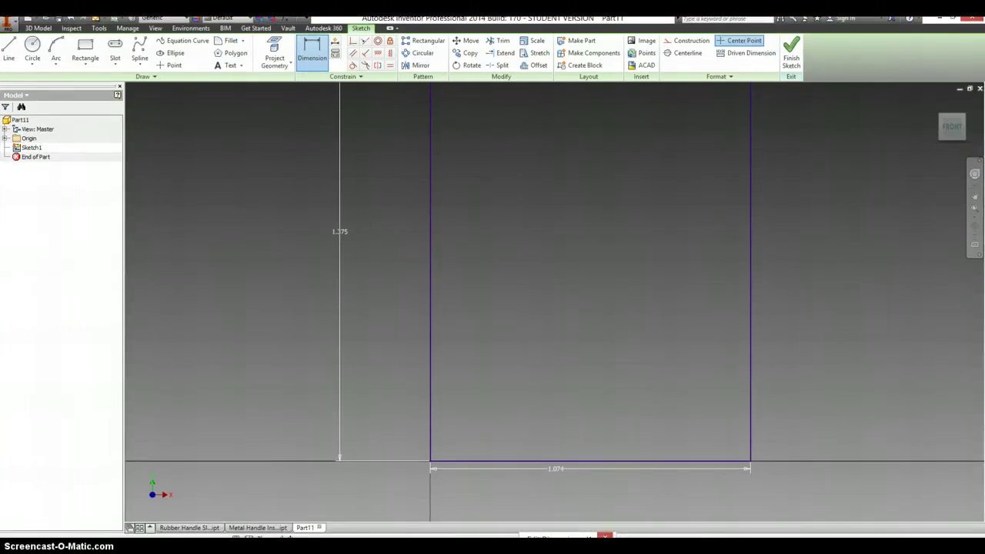
drag(554, 536, 542, 490)
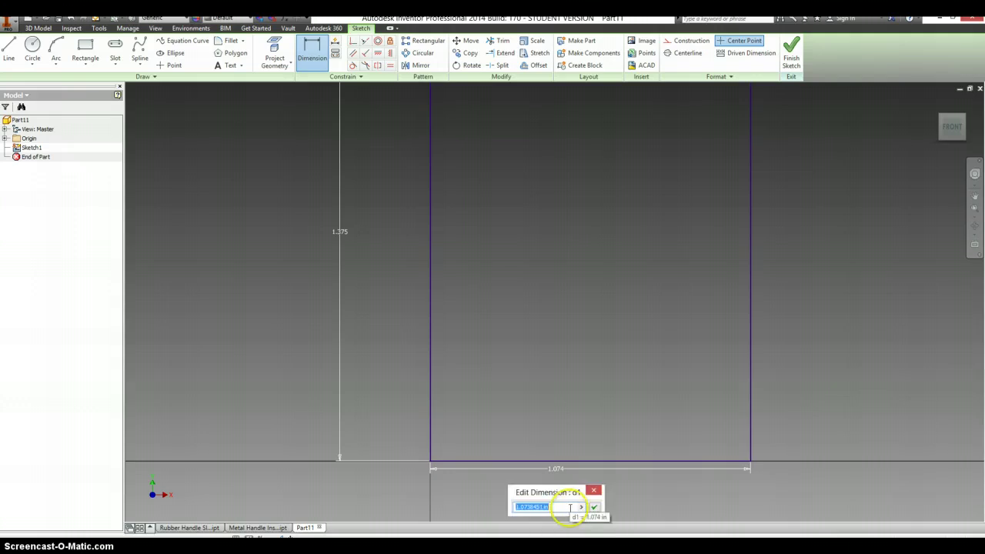
text(47)
key(Return)
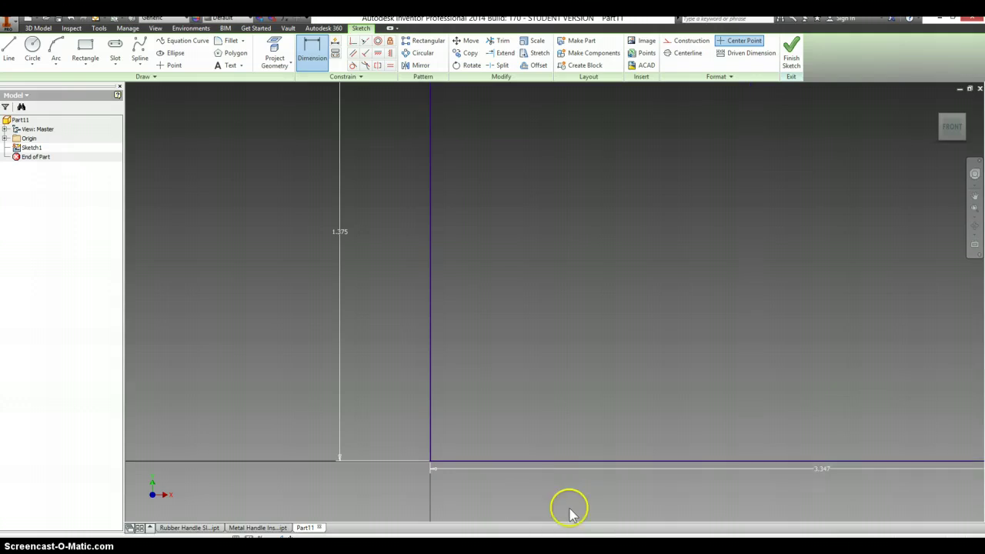
key(Home)
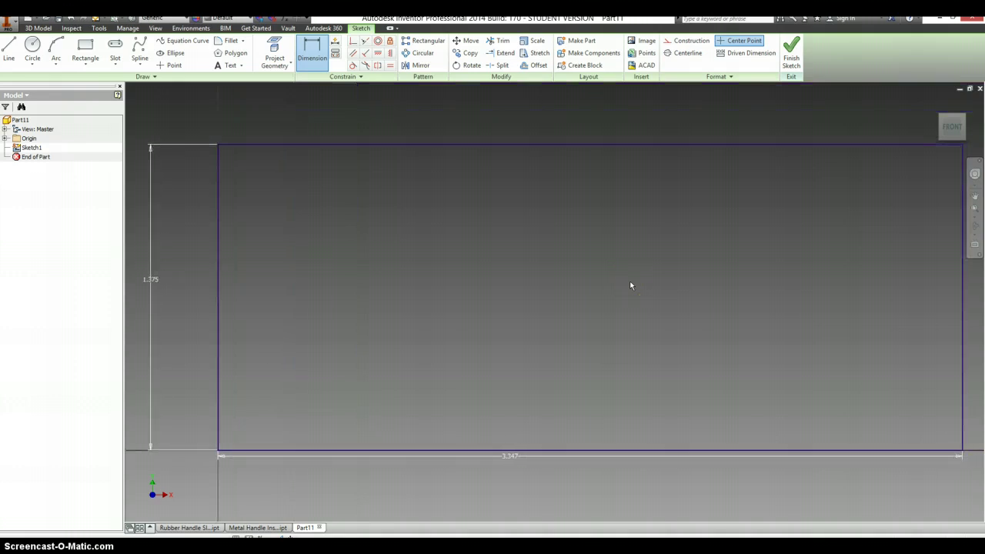
scroll(629, 286, down, 3)
- Draw a 0.625-diameter circle inside the rectangle's right side
click(545, 286)
key(c)
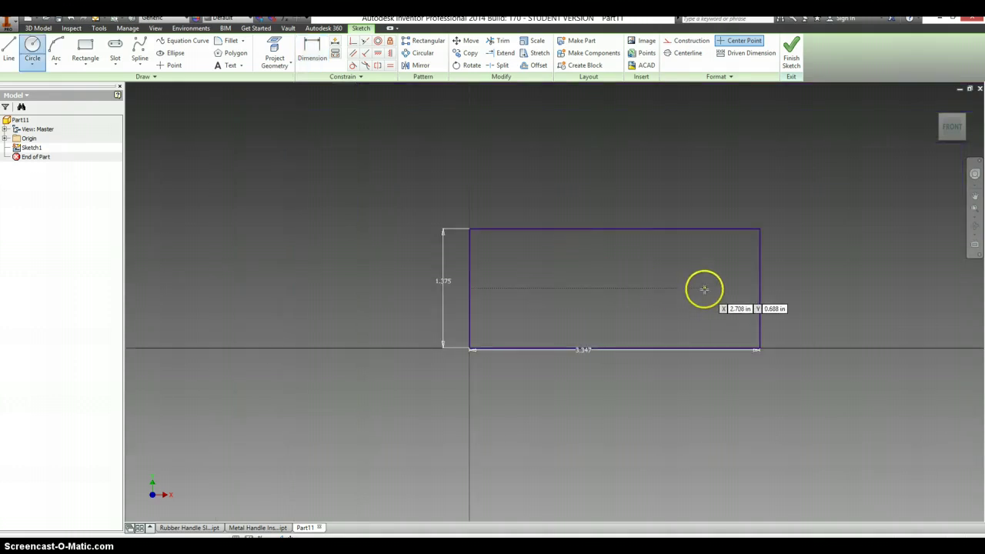
drag(703, 287, 701, 306)
key(alt+Tab)
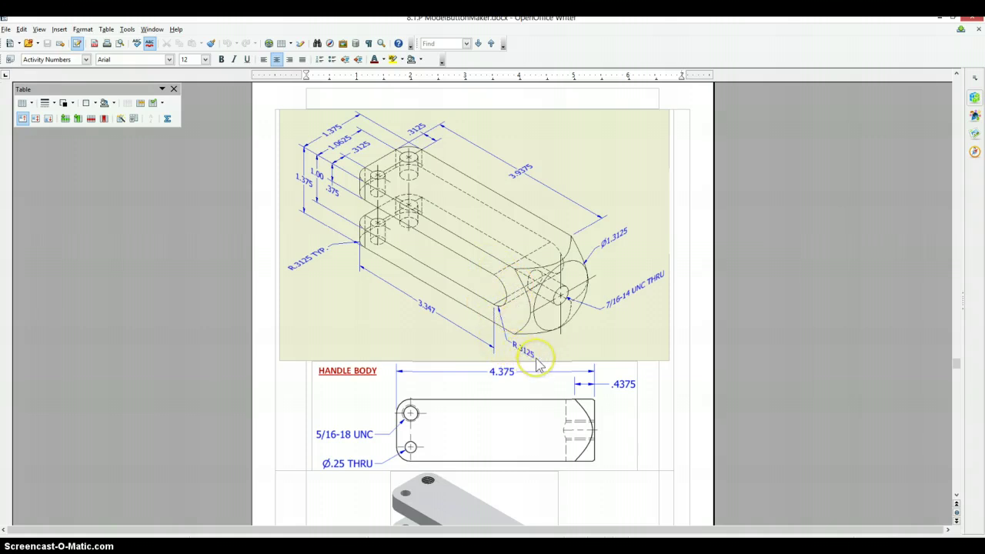
key(alt+Tab)
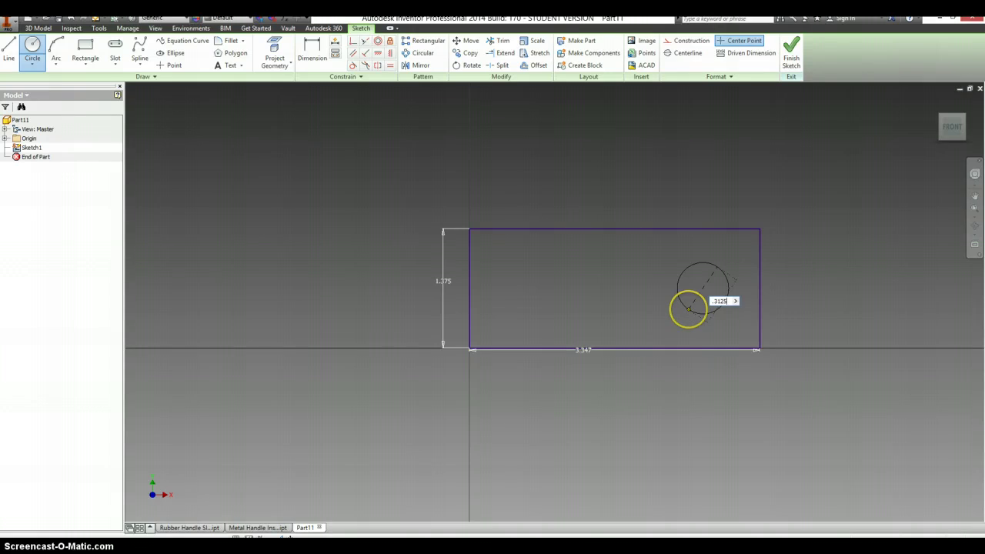
key(Return)
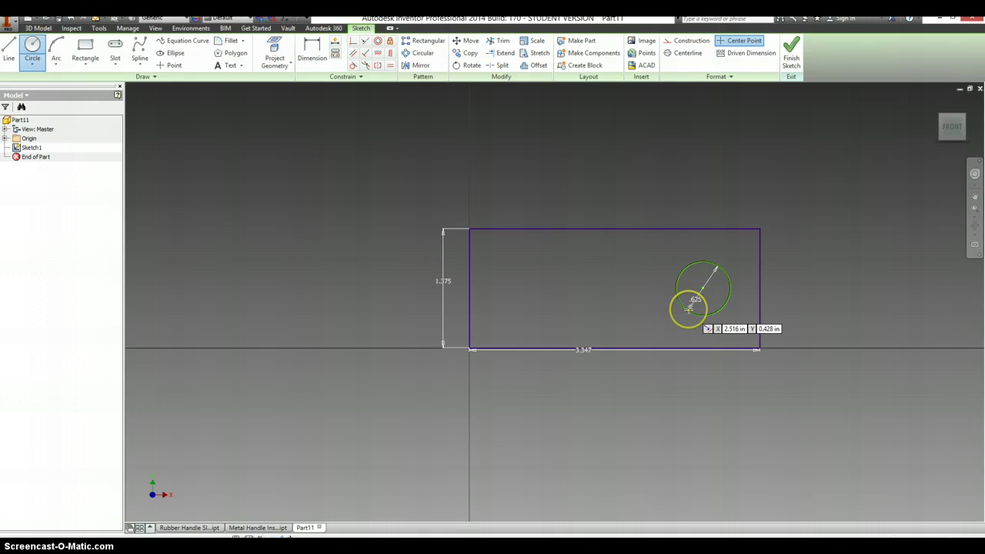
- Draw a rectangle from the circle's centre to the left edge, then trim the inner arc and edge segment
right_click(566, 284)
click(581, 271)
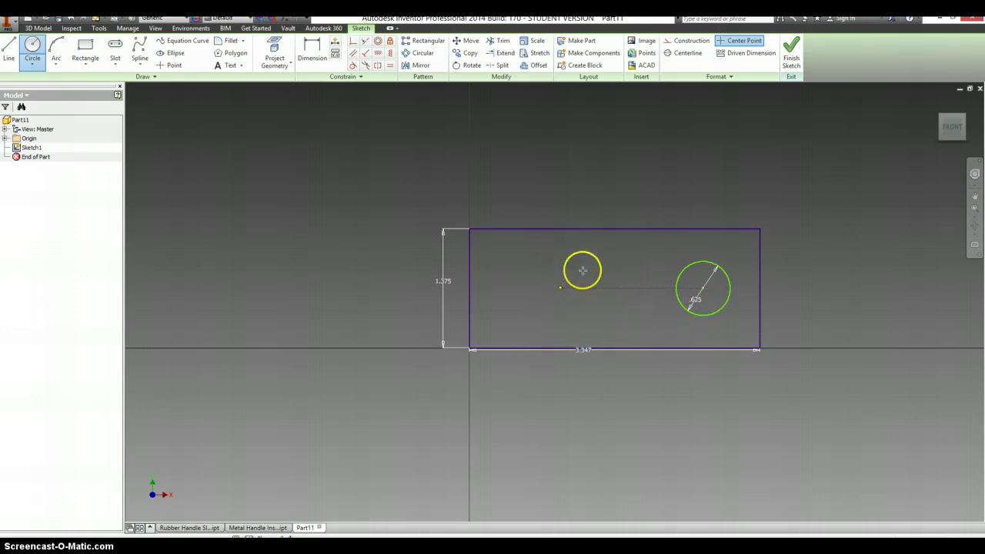
click(703, 262)
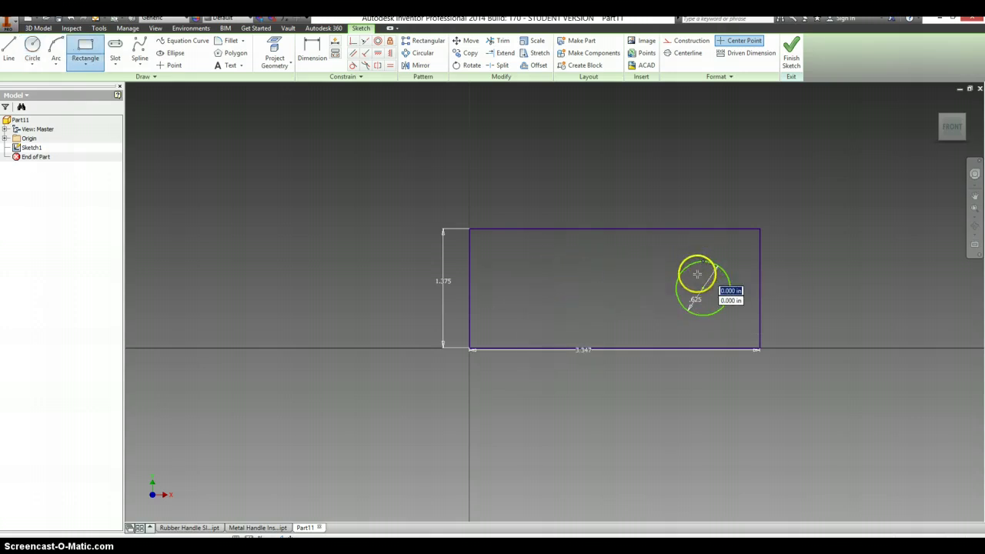
click(470, 313)
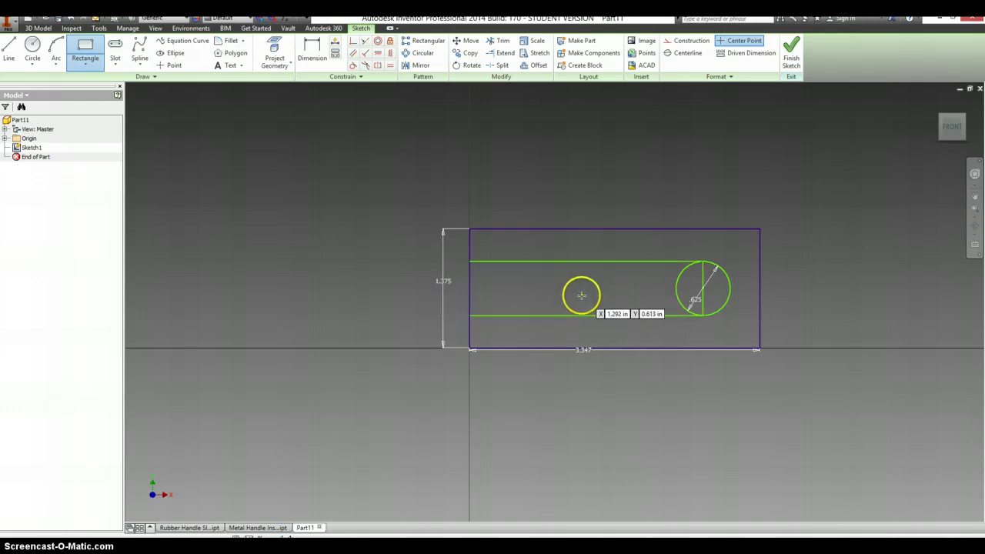
key(x)
drag(693, 291, 455, 294)
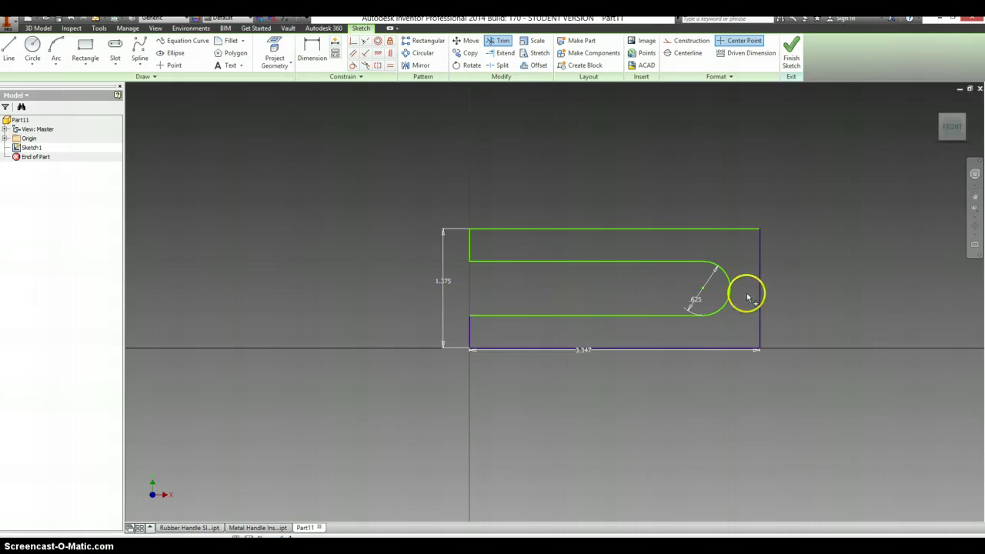
key(alt+Tab)
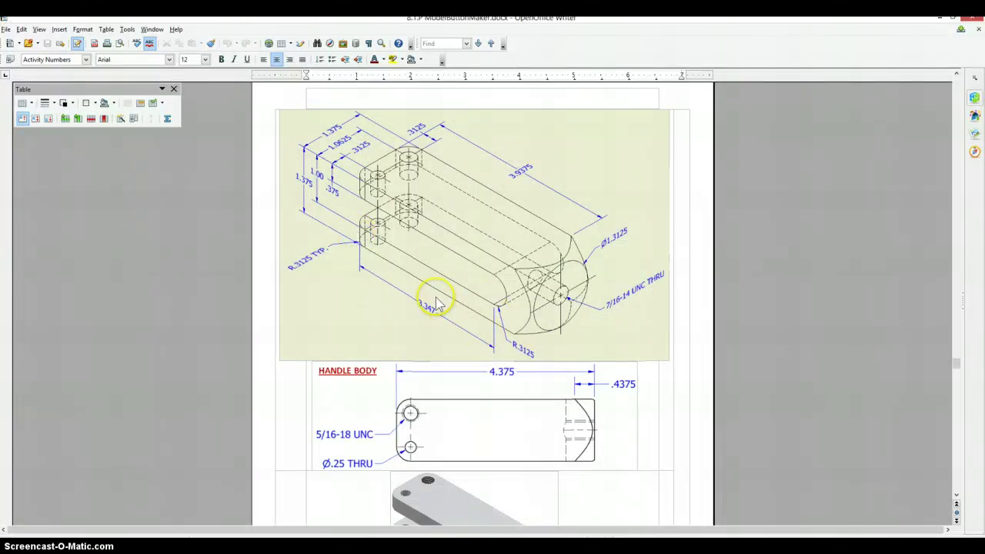
key(alt+Tab)
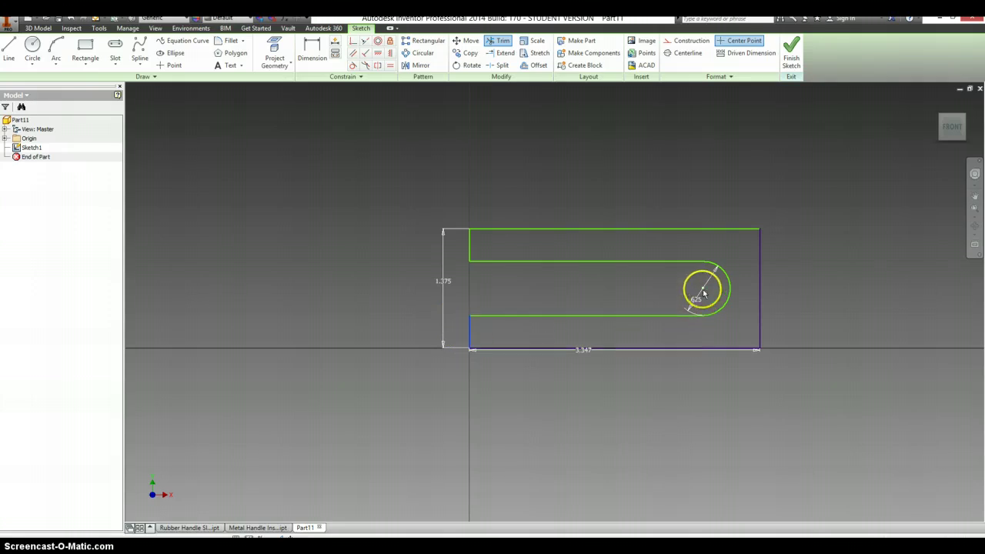
- Add a slot length dimension, undo the wrong change, and move the dimension below the 2.690 one
key(d)
click(670, 317)
click(600, 385)
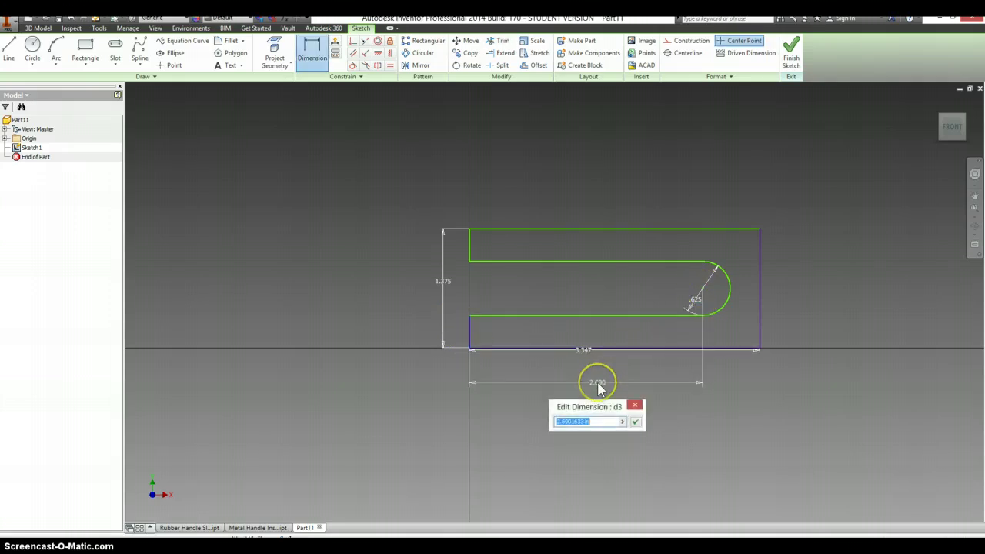
key(Return)
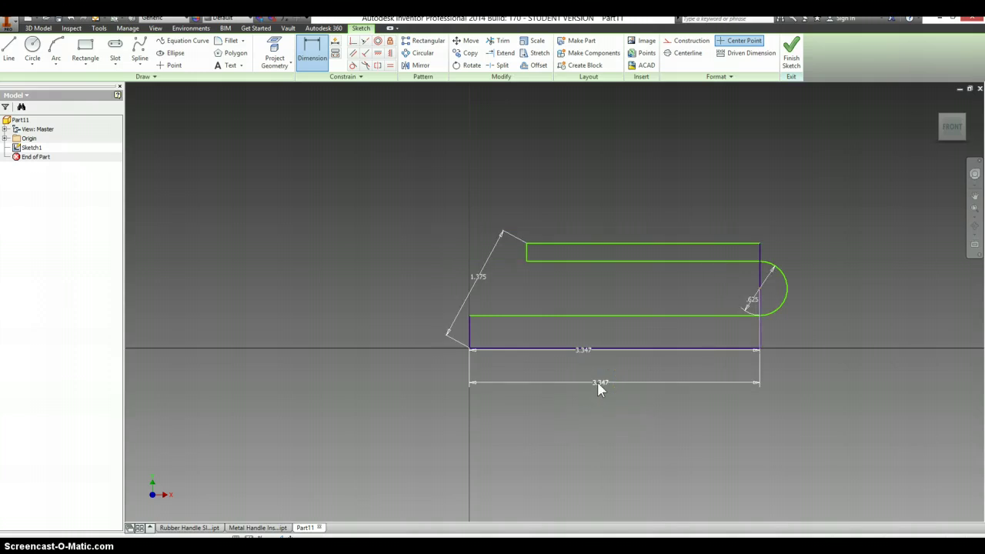
key(ctrl+z)
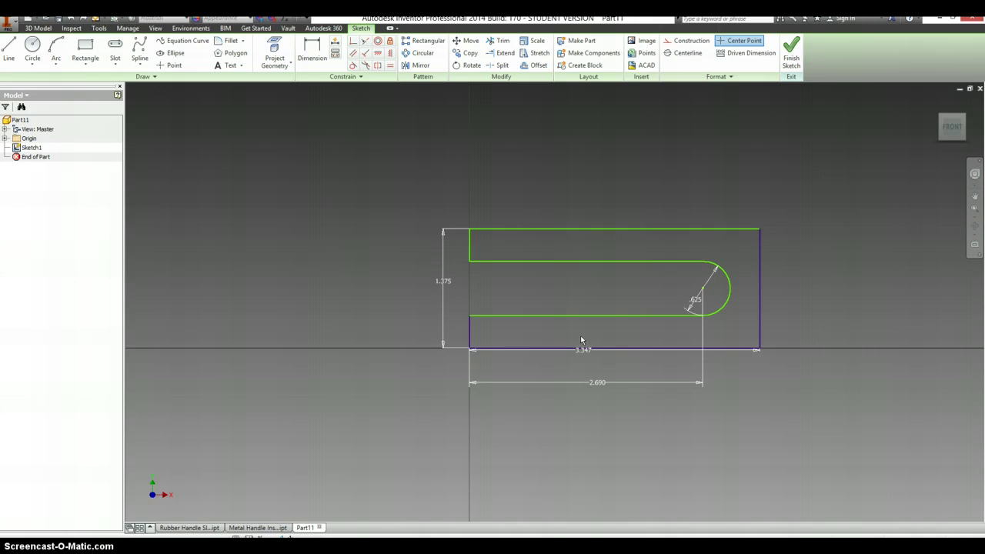
drag(582, 352, 599, 423)
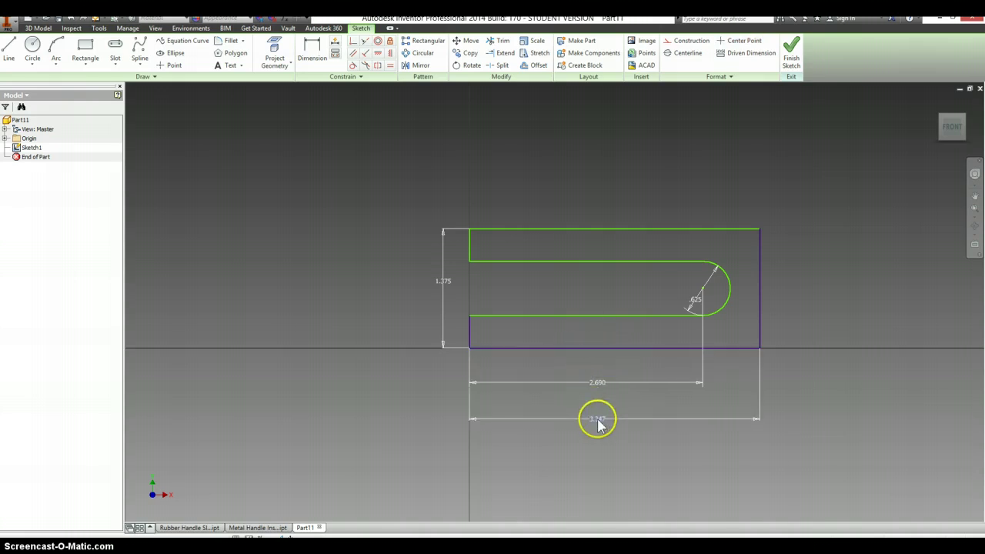
key(alt+Tab)
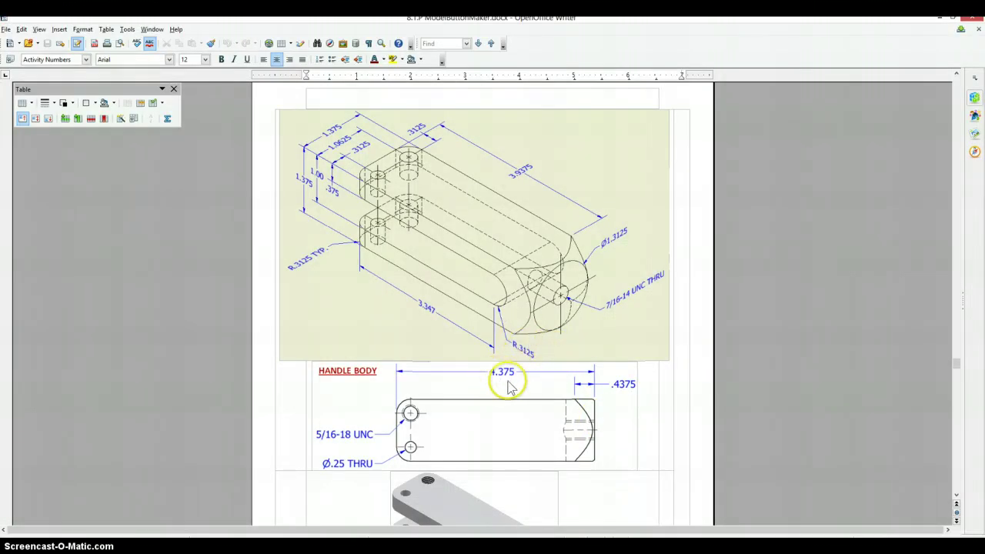
key(alt+Tab)
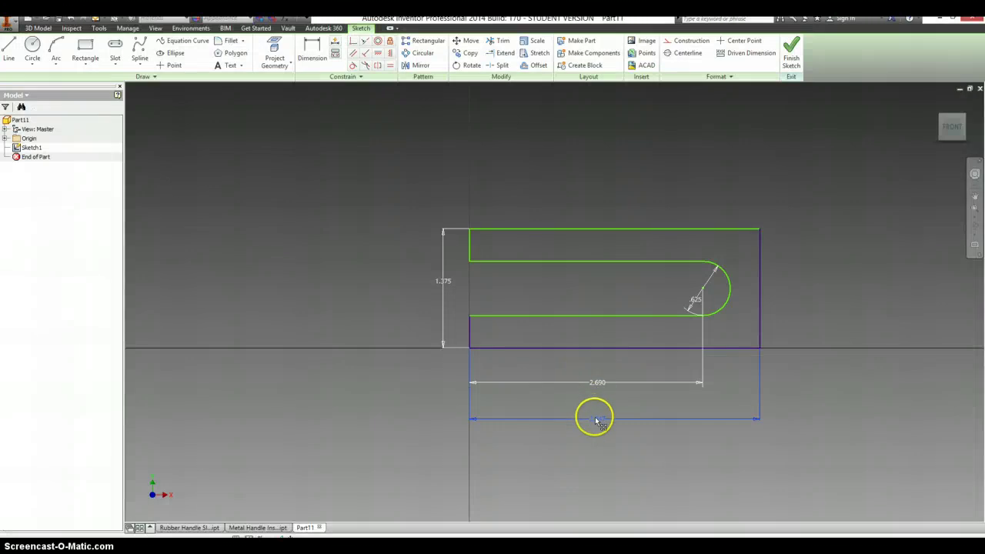
- Edit the bottom dimension to 4.375 and the 2.690 slot dimension to 3.347
double_click(598, 421)
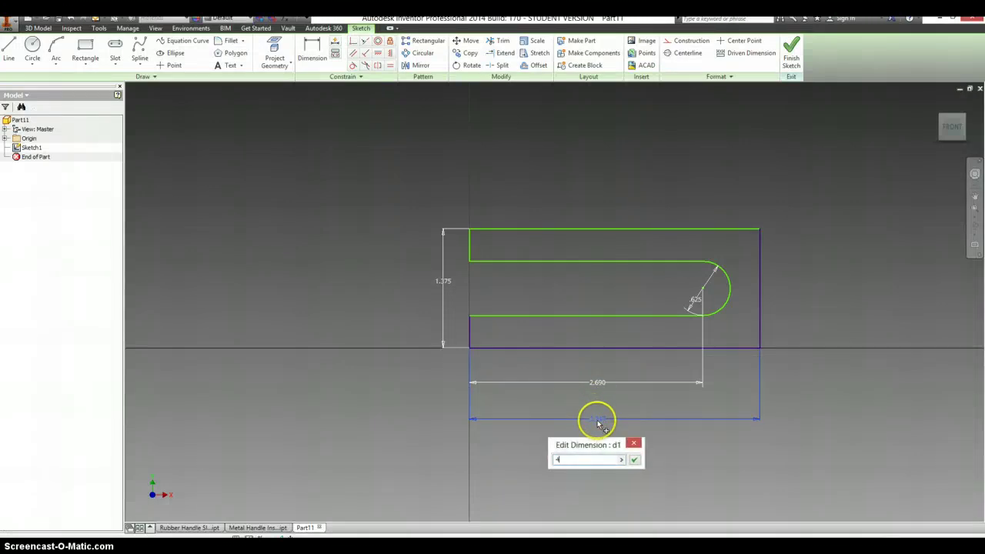
key(Return)
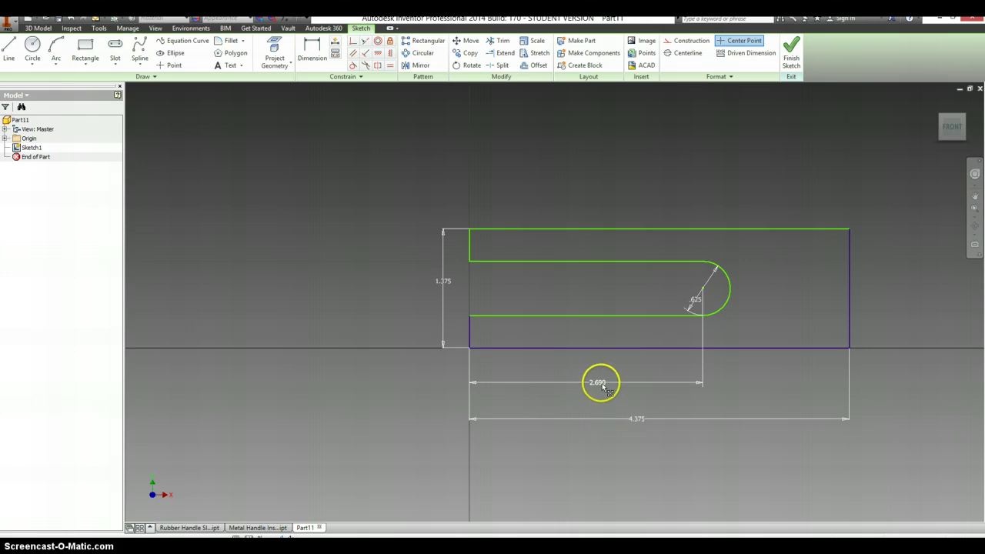
double_click(604, 389)
key(alt+Tab)
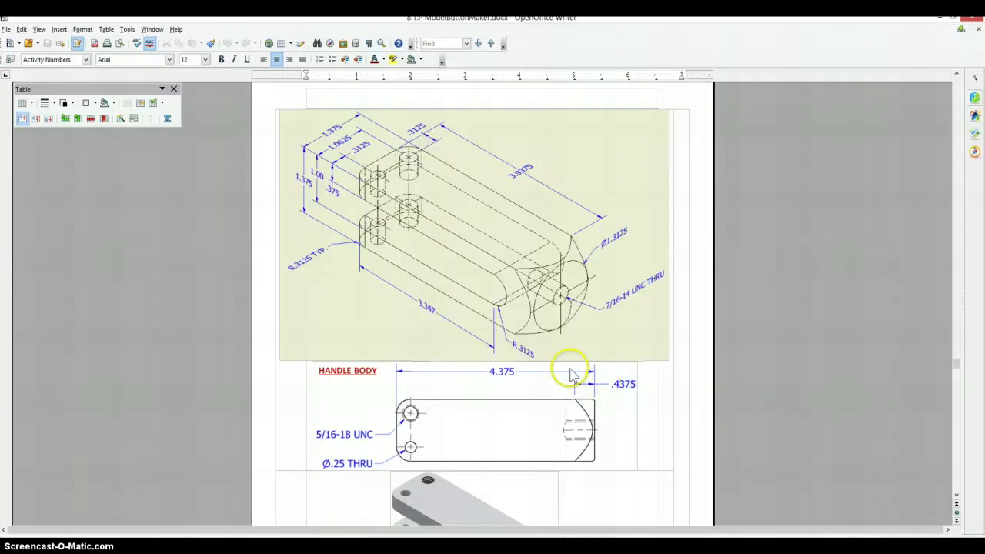
key(alt+Tab)
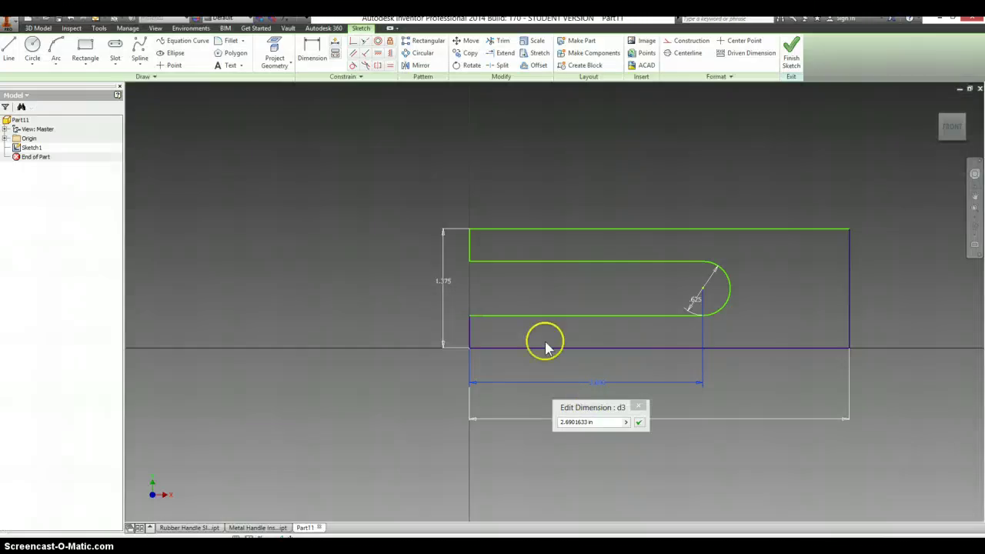
click(599, 423)
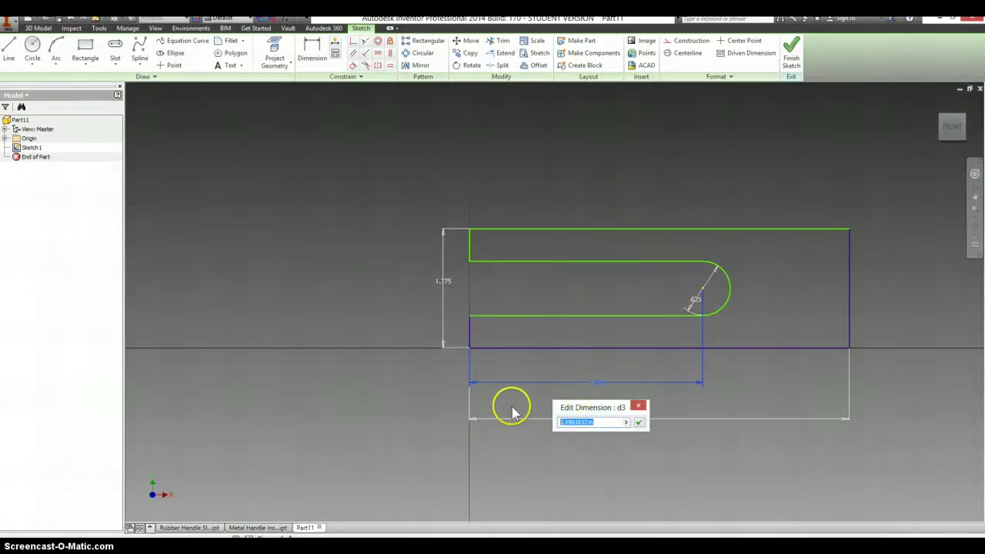
key(Return)
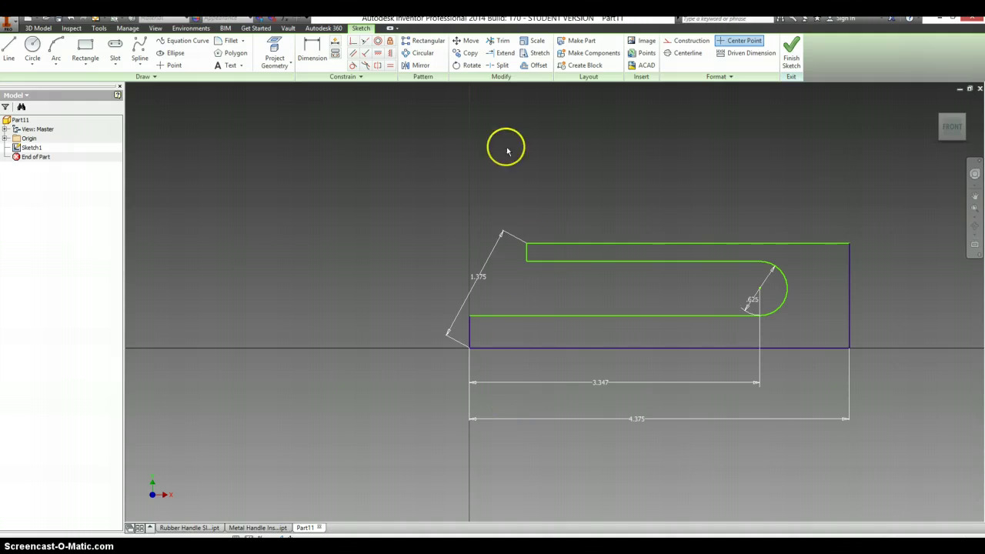
- Constrain the slot's upper-left end point vertically with the lower-left corner
click(390, 53)
click(527, 266)
click(469, 318)
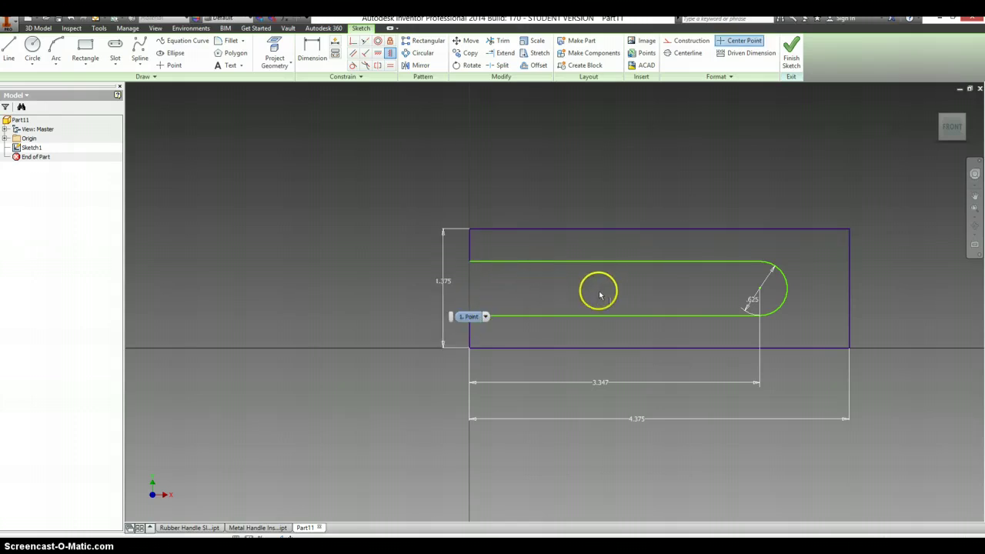
- Start extruding the slotted profile and select the extrusion distance value
key(e)
scroll(604, 293, down, 5)
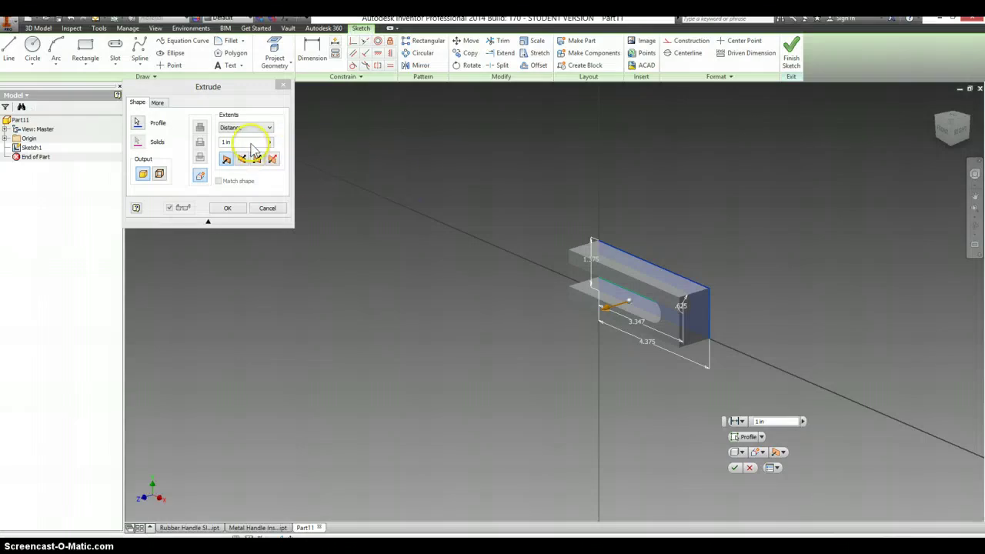
click(229, 143)
- Complete the extrusion and sketch a point at the centre of the square end face
key(Return)
right_click(688, 320)
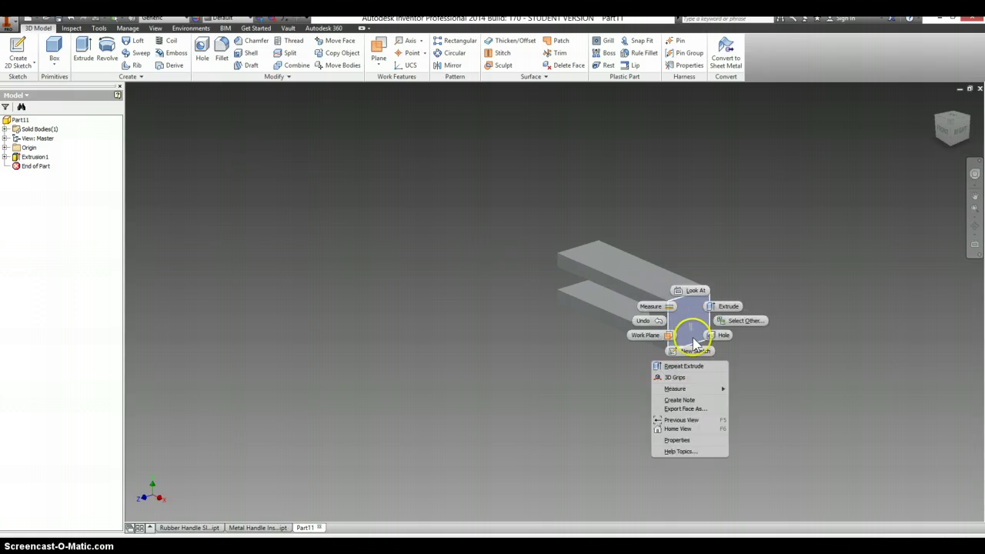
click(693, 351)
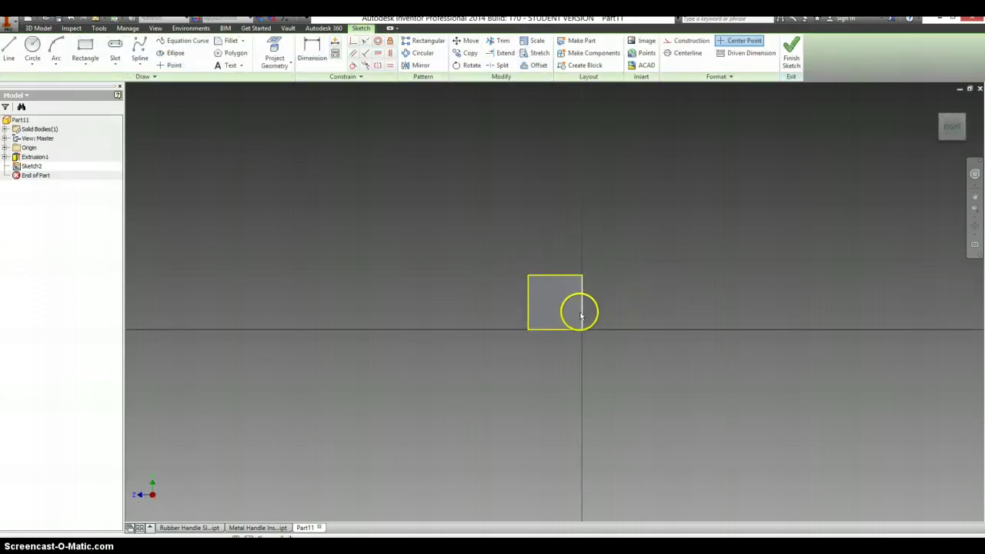
click(173, 65)
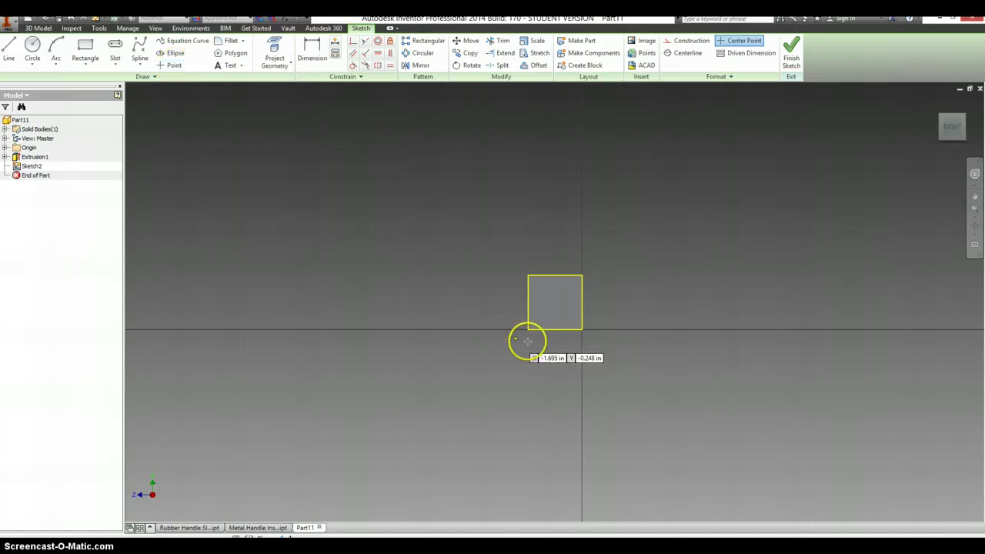
click(554, 300)
click(791, 58)
click(687, 323)
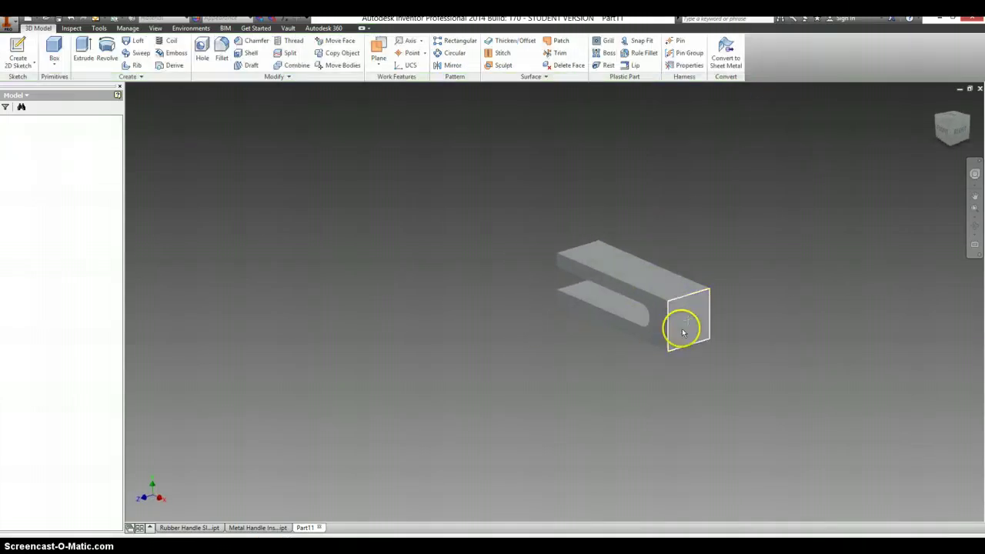
- Add a tapped 0.4375 (7/16-14 UNC) Through All hole at the end-face point
click(733, 314)
scroll(699, 311, up, 4)
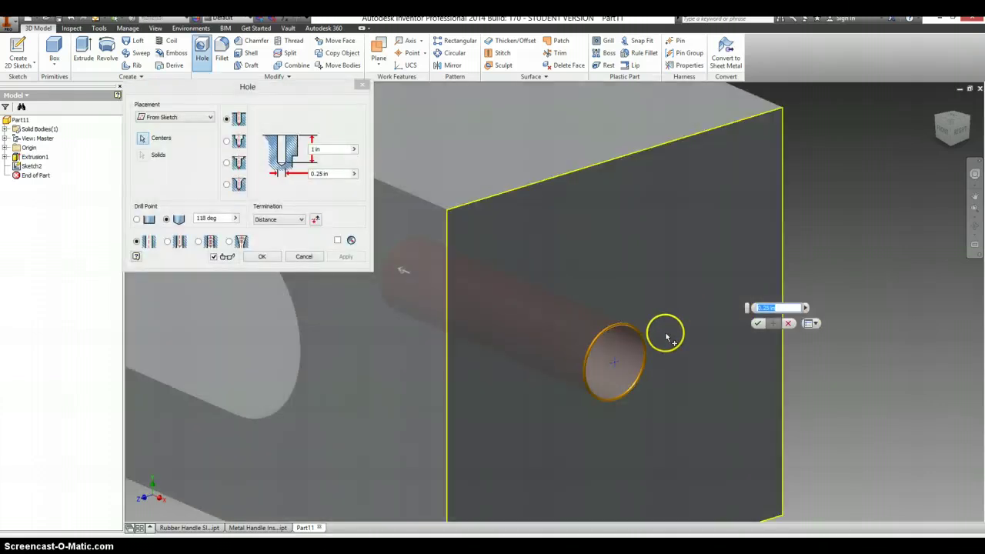
scroll(667, 334, down, 3)
key(alt+Tab)
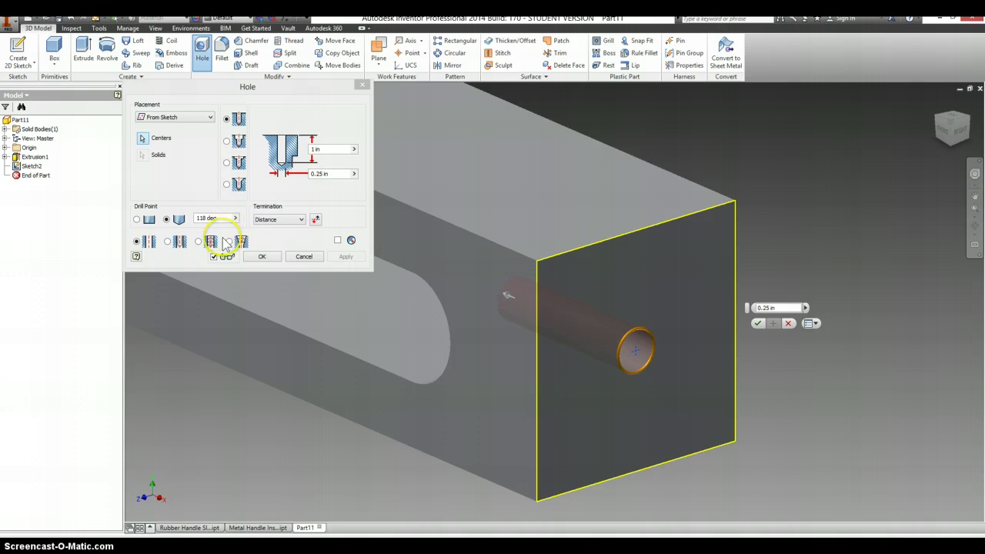
click(198, 242)
click(178, 315)
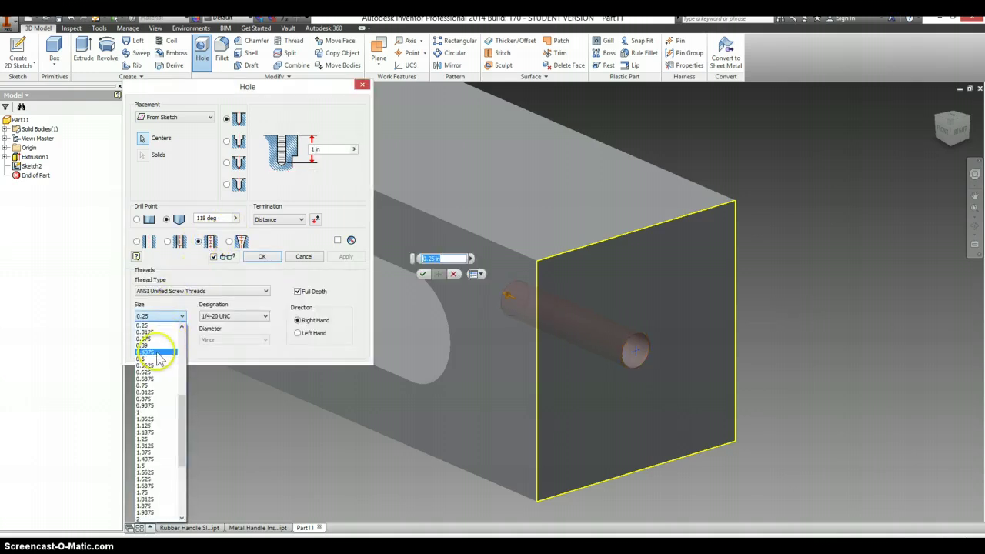
click(158, 354)
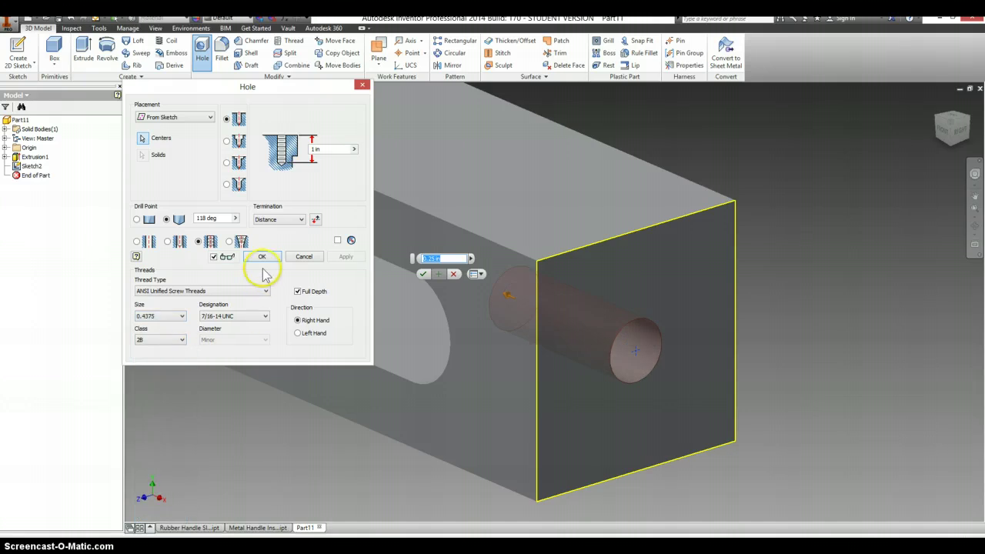
click(296, 220)
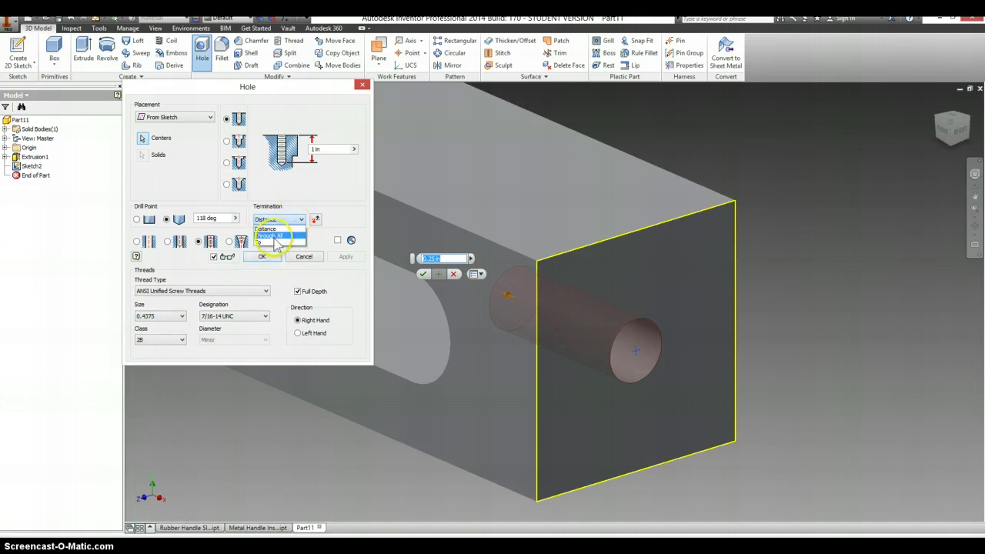
click(274, 235)
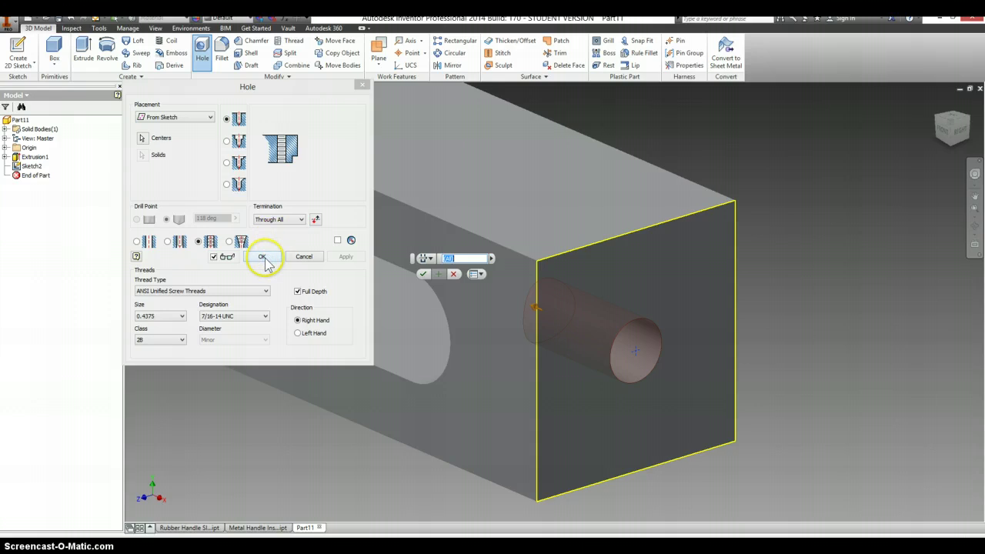
click(262, 257)
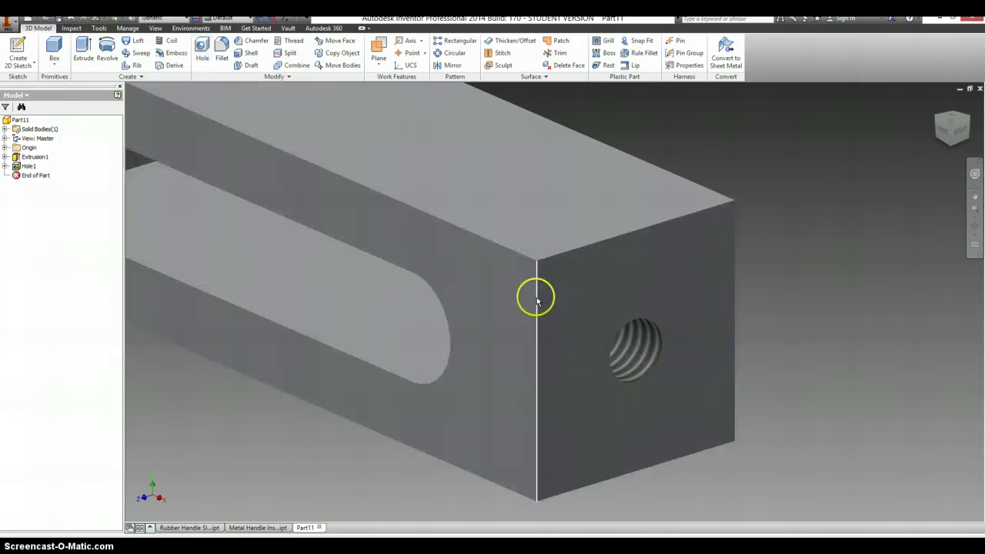
key(Home)
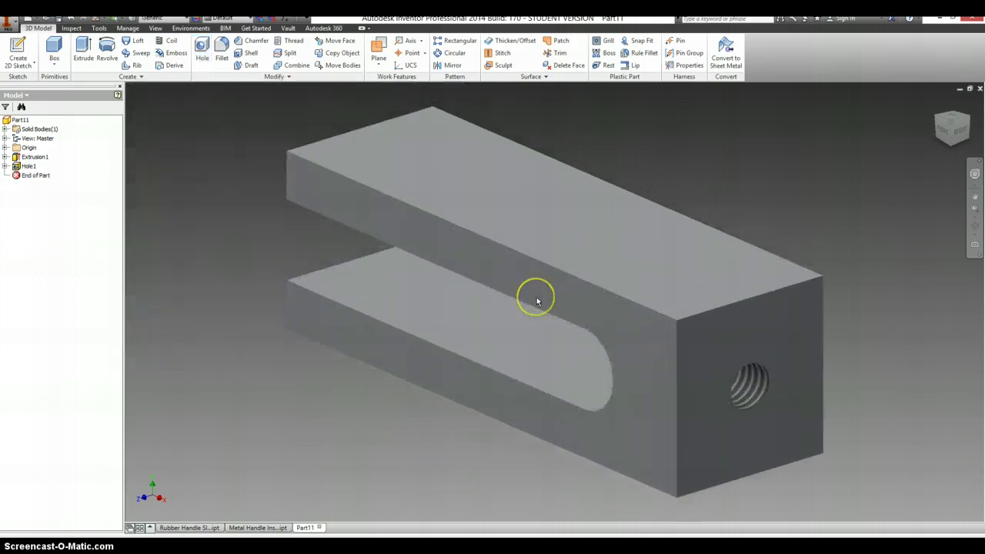
- Create Work Plane1 through the back top edge and the bottom front edge
click(378, 49)
click(624, 204)
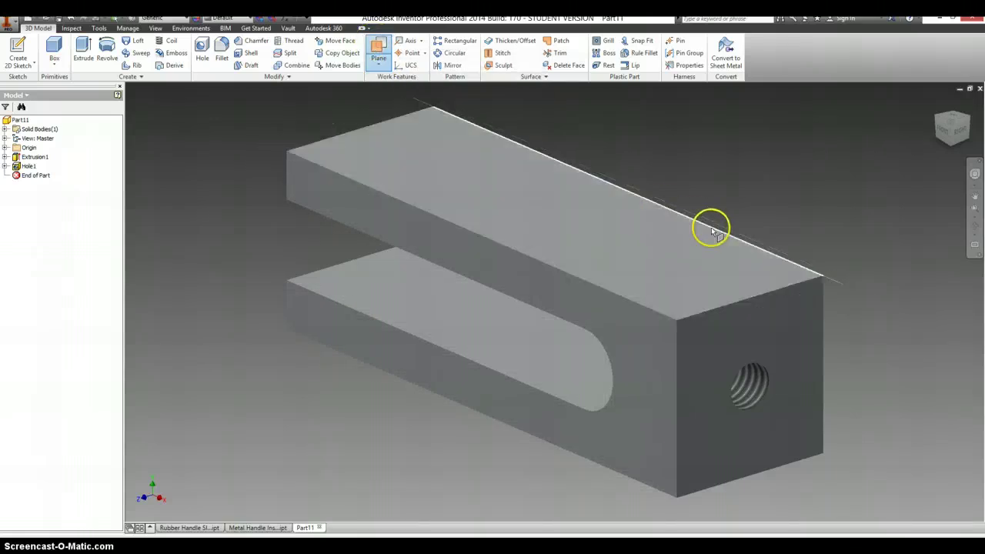
click(762, 253)
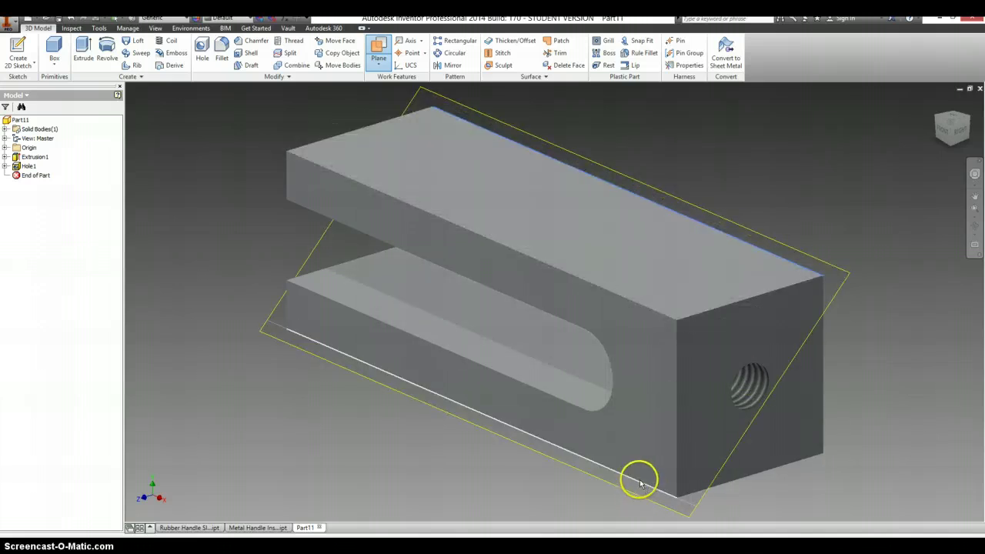
click(643, 483)
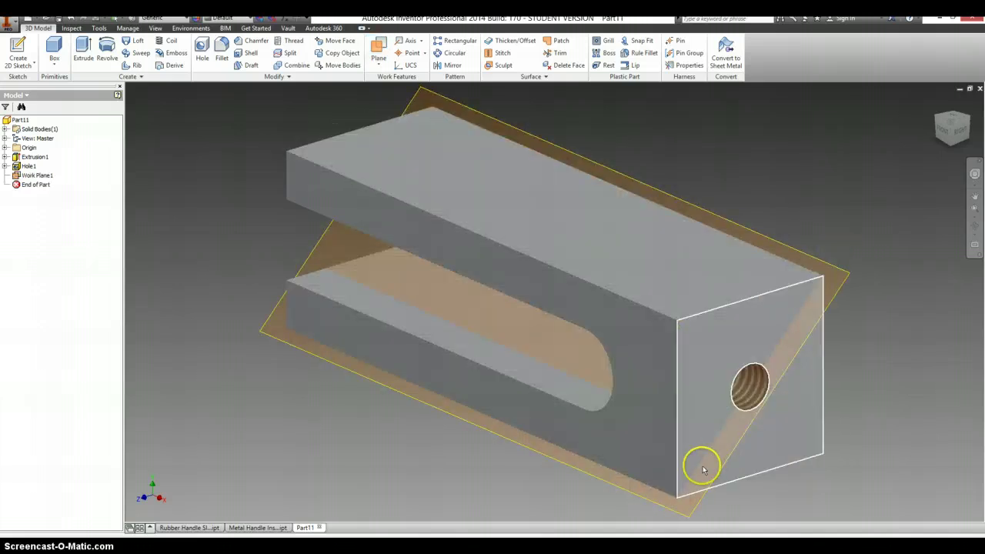
click(837, 269)
right_click(835, 268)
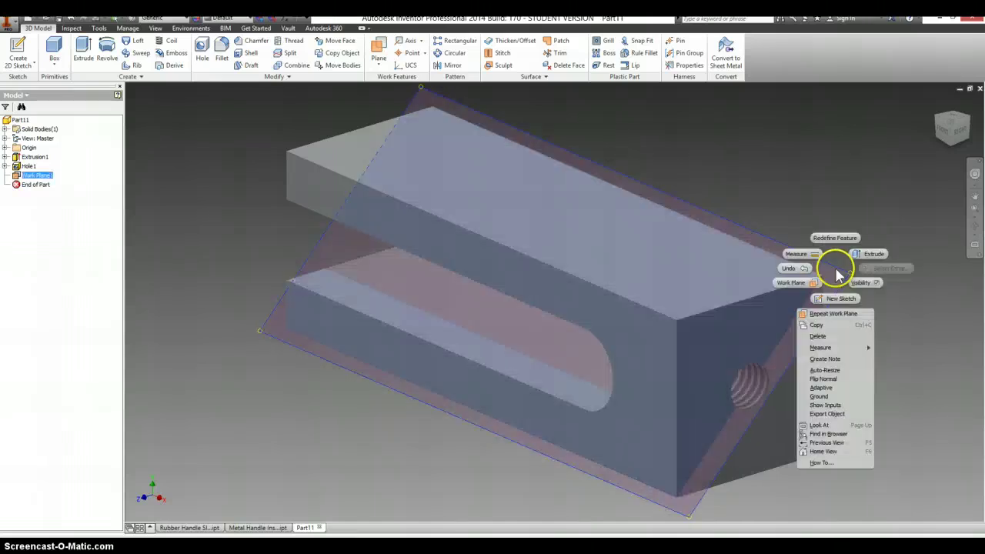
- Start a sketch on the work plane, slice the graphics, and project the top face
click(838, 298)
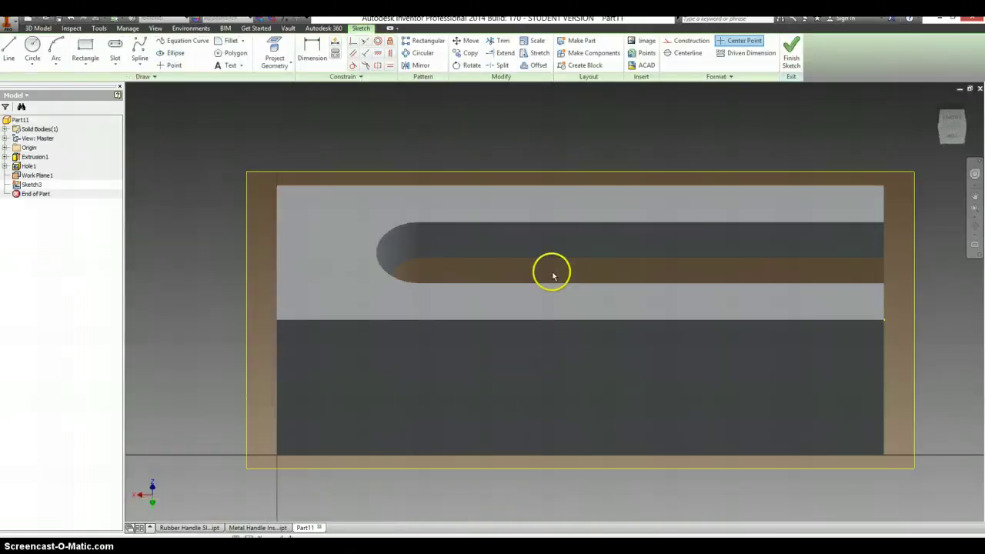
key(F7)
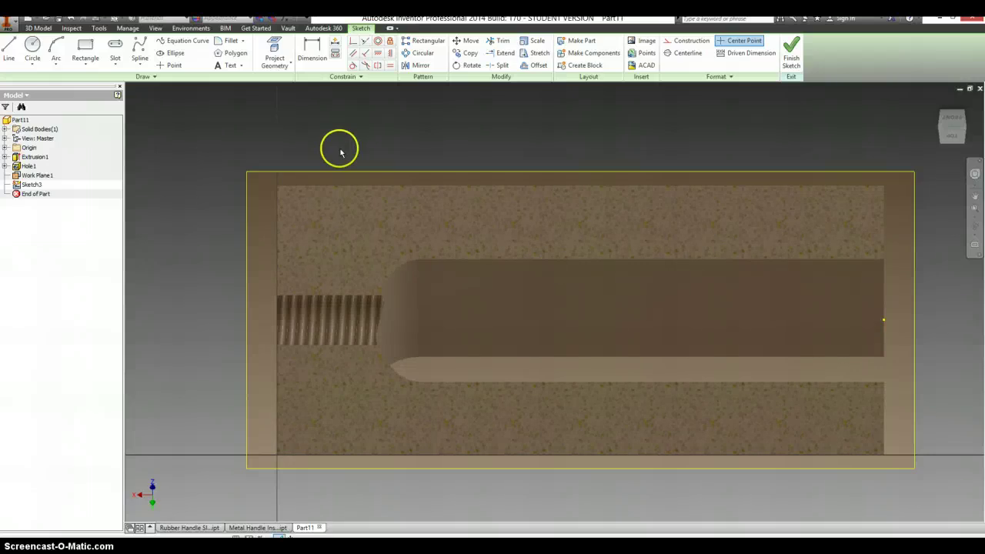
click(275, 51)
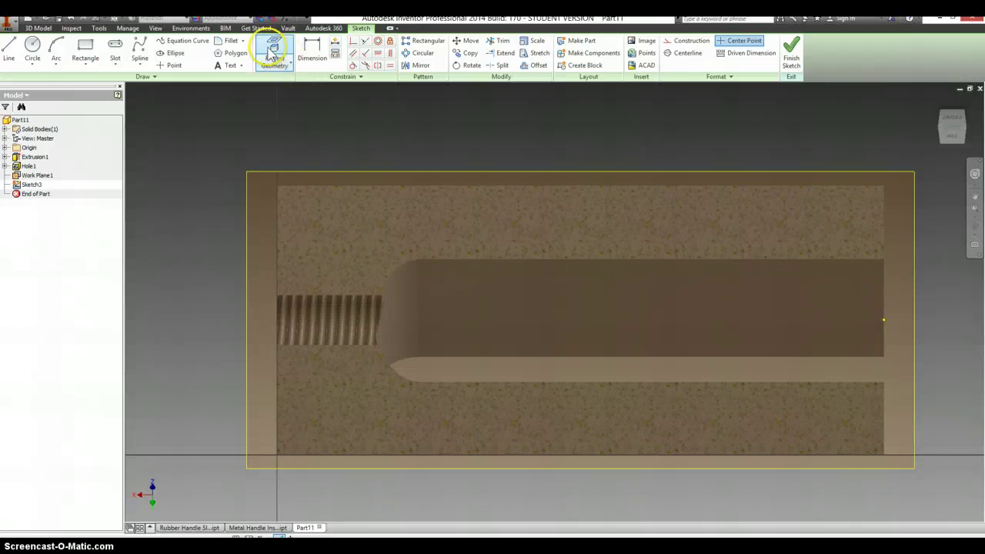
click(292, 213)
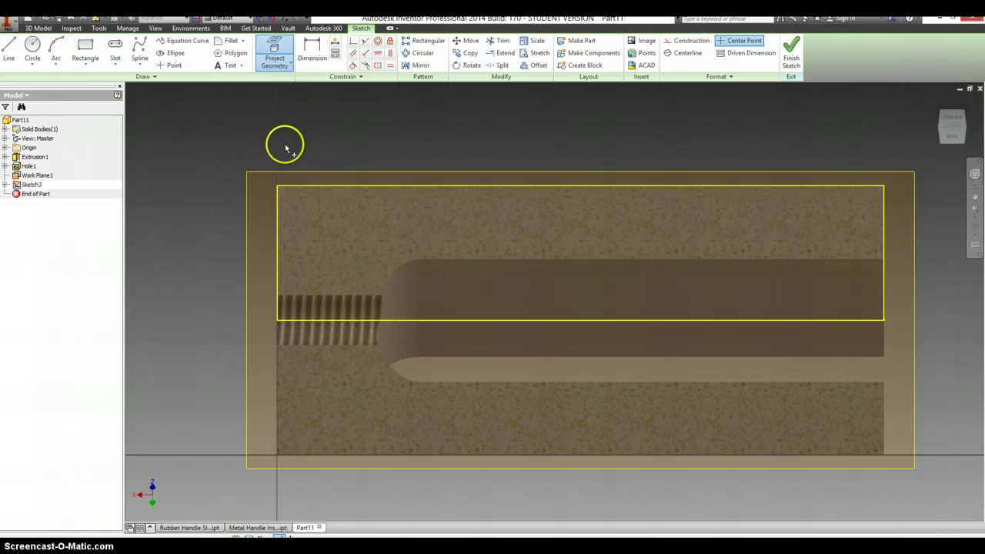
- Place sketch points on the projected top edge and on the left edge
click(171, 65)
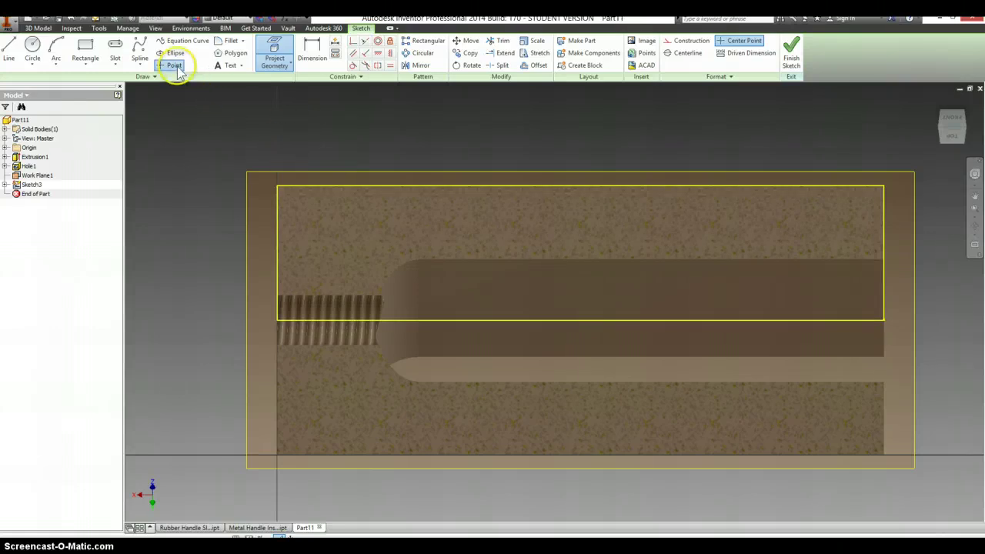
click(321, 187)
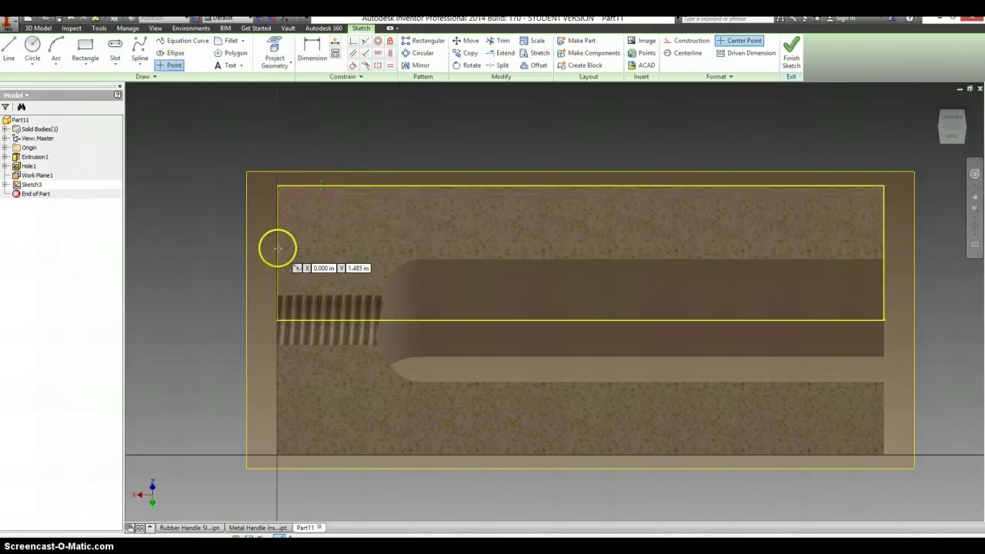
click(277, 248)
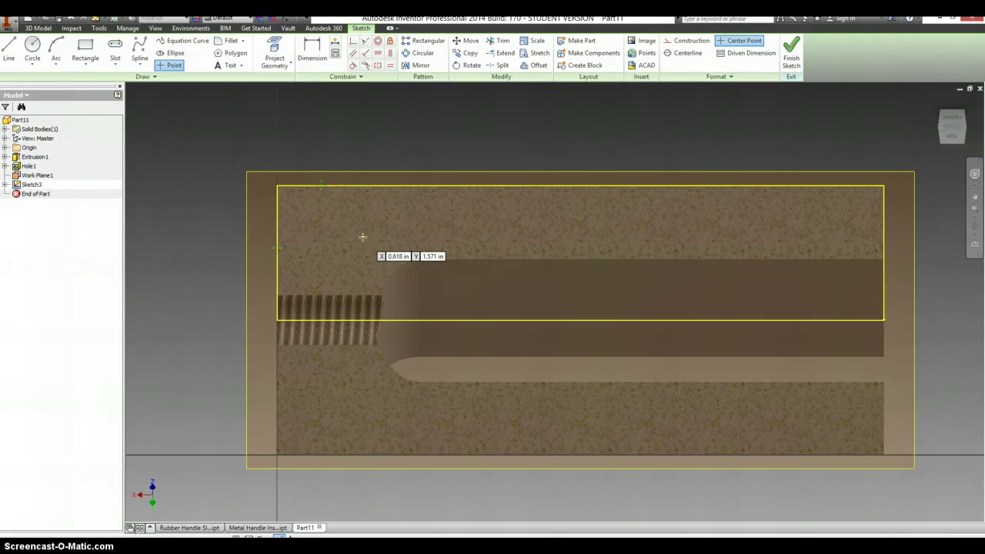
click(659, 222)
click(430, 257)
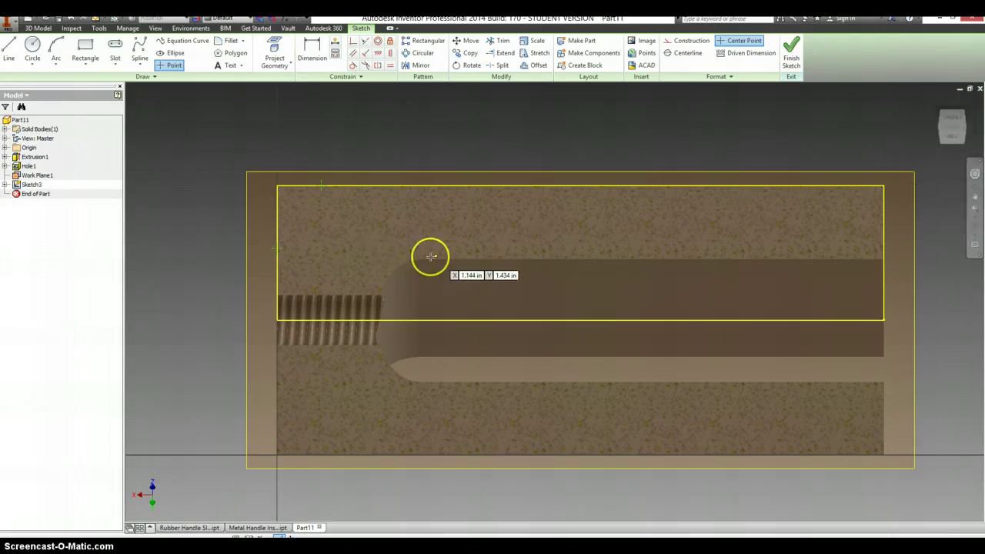
- Dimension the top point .4375 from the left edge and begin a vertical dimension to the left-edge point
key(alt+Tab)
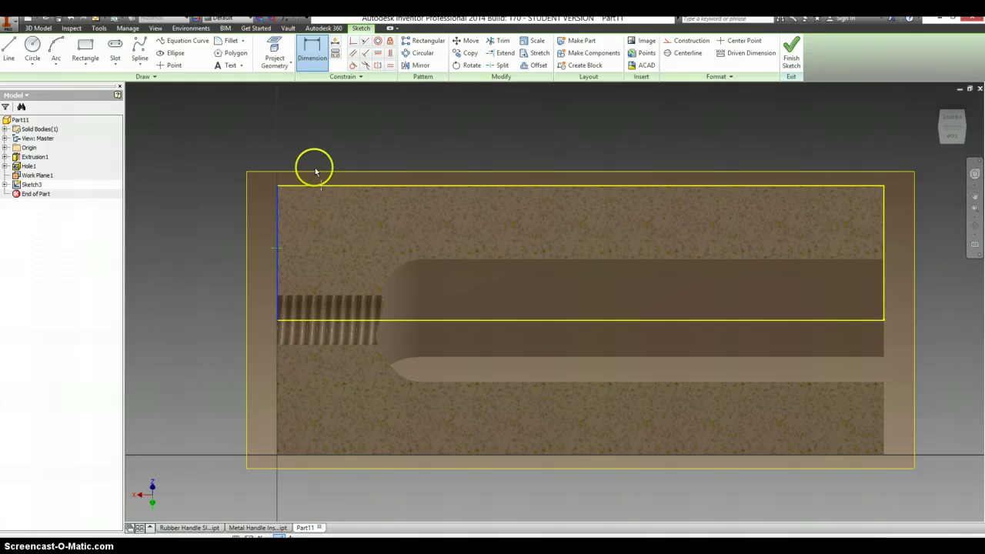
click(303, 147)
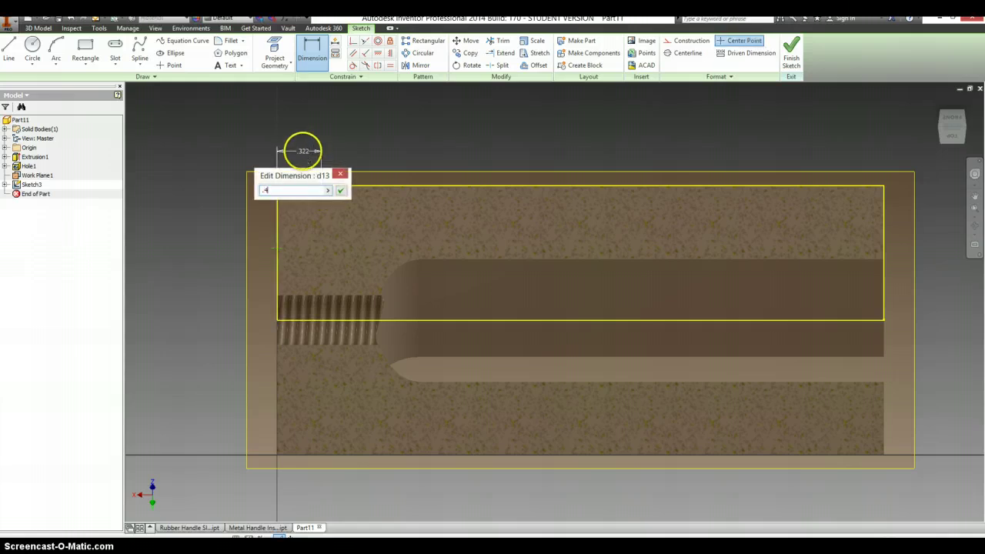
key(Return)
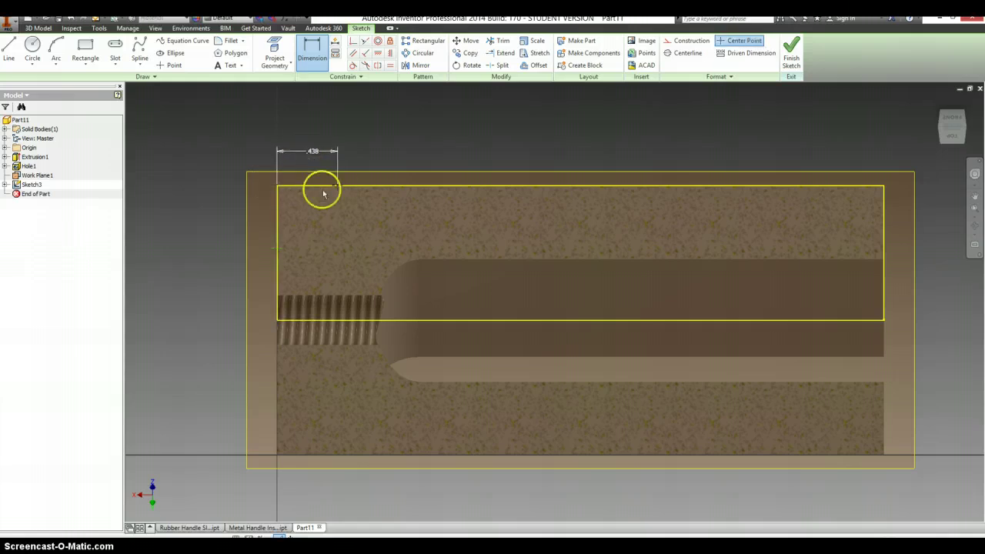
click(300, 320)
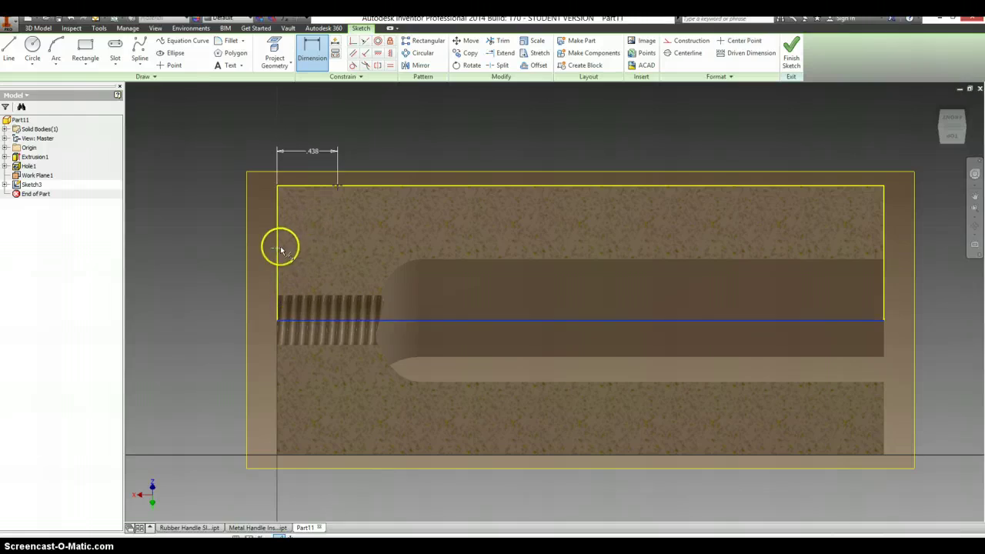
click(277, 247)
- Place the vertical dimension, check the Ø1.3125 callout in the Writer drawing, and select its value
click(251, 275)
key(alt+Tab)
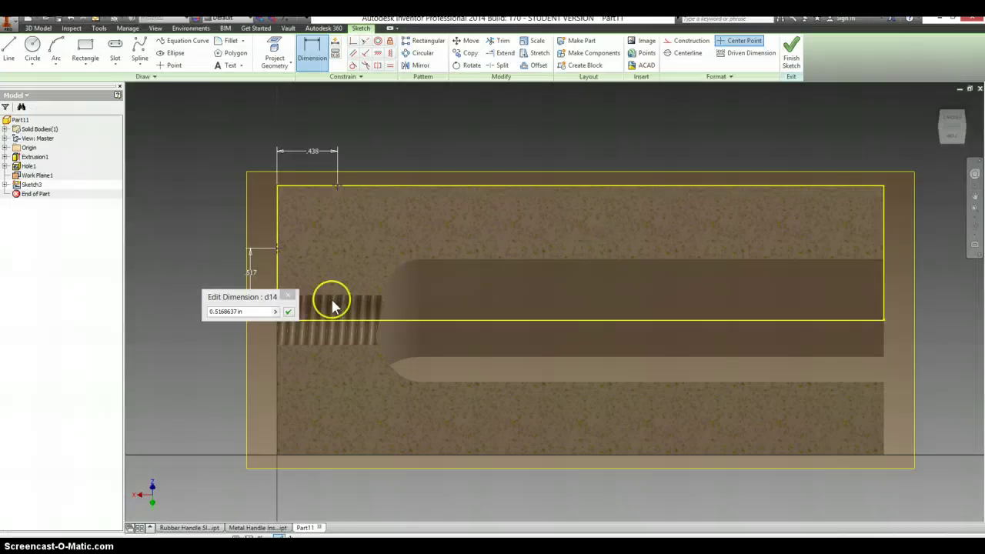
drag(259, 311, 168, 311)
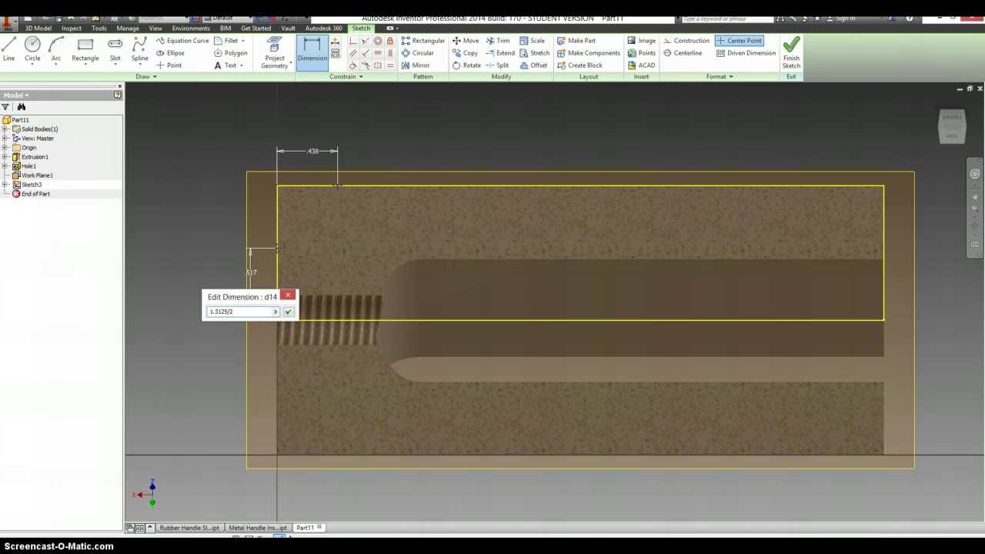
- Set the vertical dimension to 1.3125/2 (.656) and draw the corner triangle through both points
key(Return)
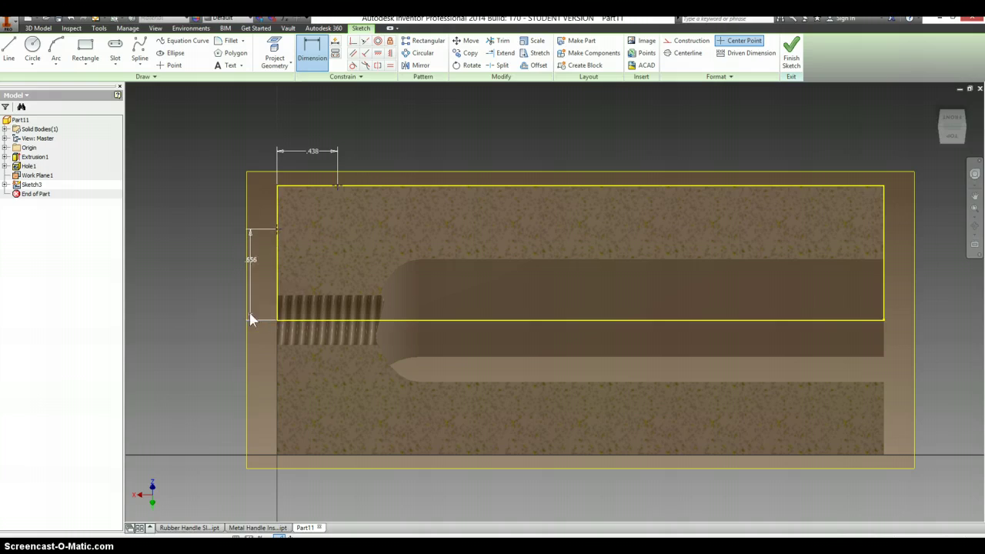
right_click(193, 198)
click(193, 179)
click(278, 228)
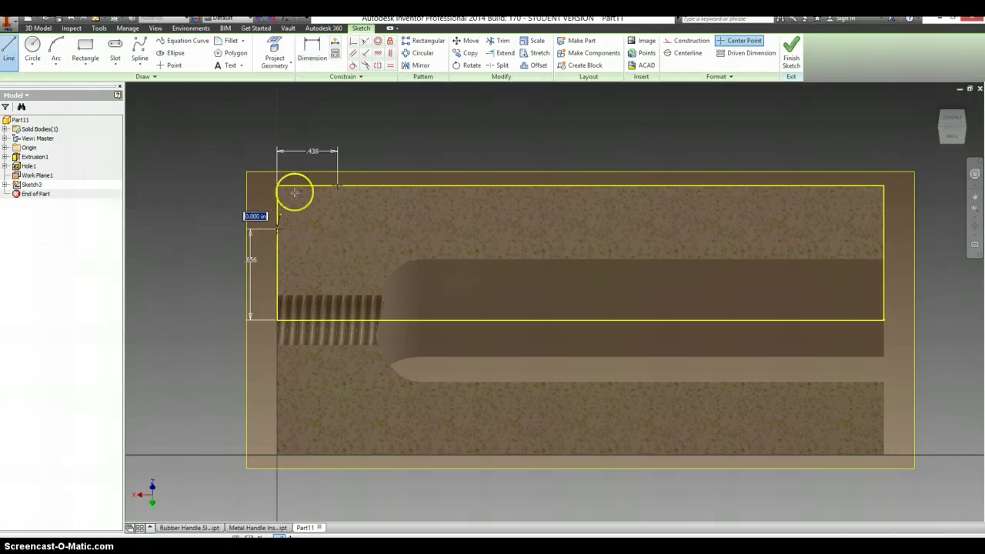
click(337, 186)
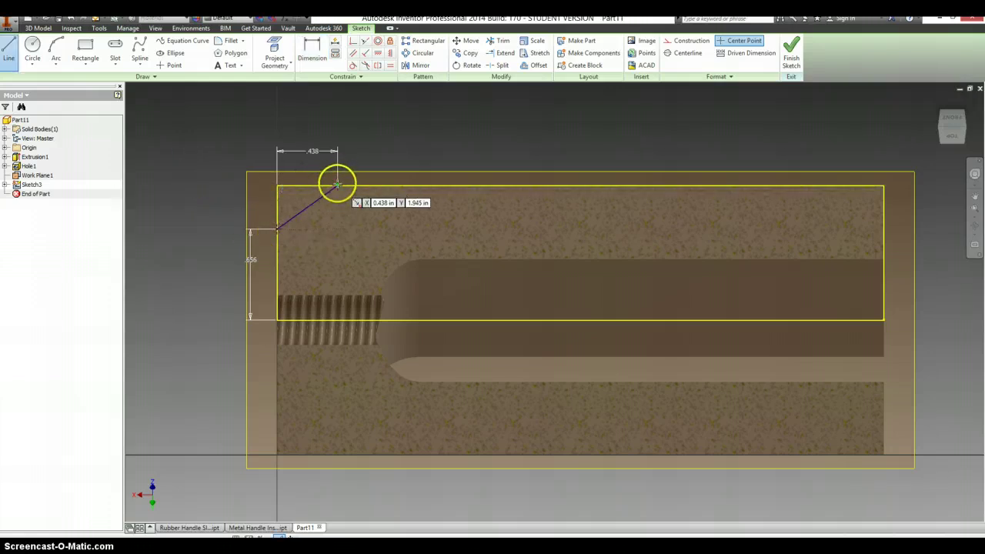
click(277, 186)
key(Escape)
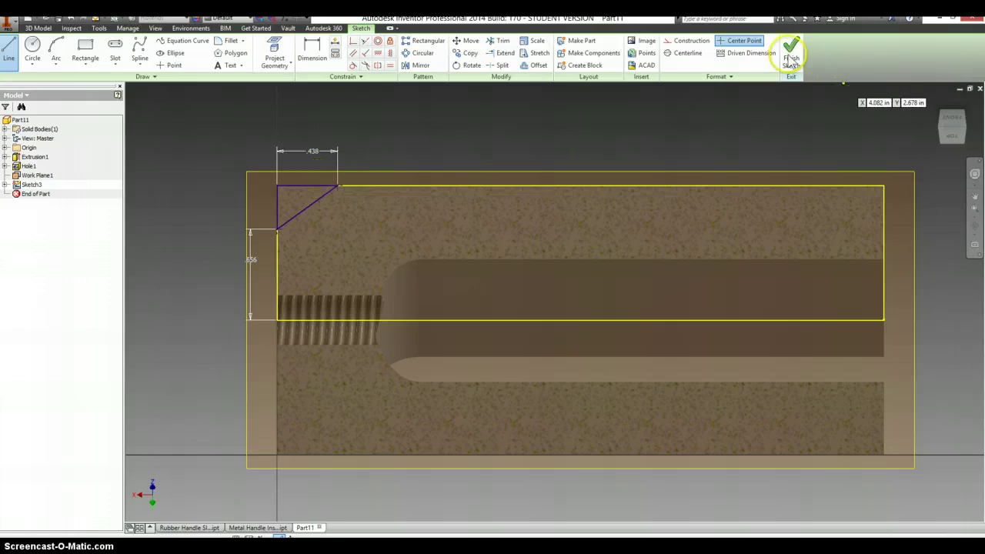
- Finish the sketch and revolve-cut the triangle profile about the part's bottom end edge
click(791, 55)
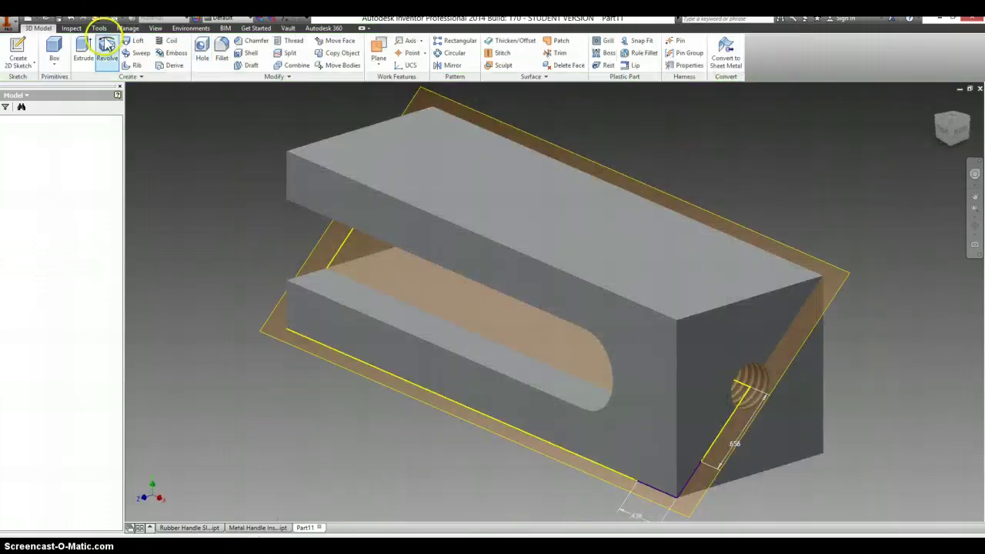
click(106, 48)
click(680, 481)
click(541, 445)
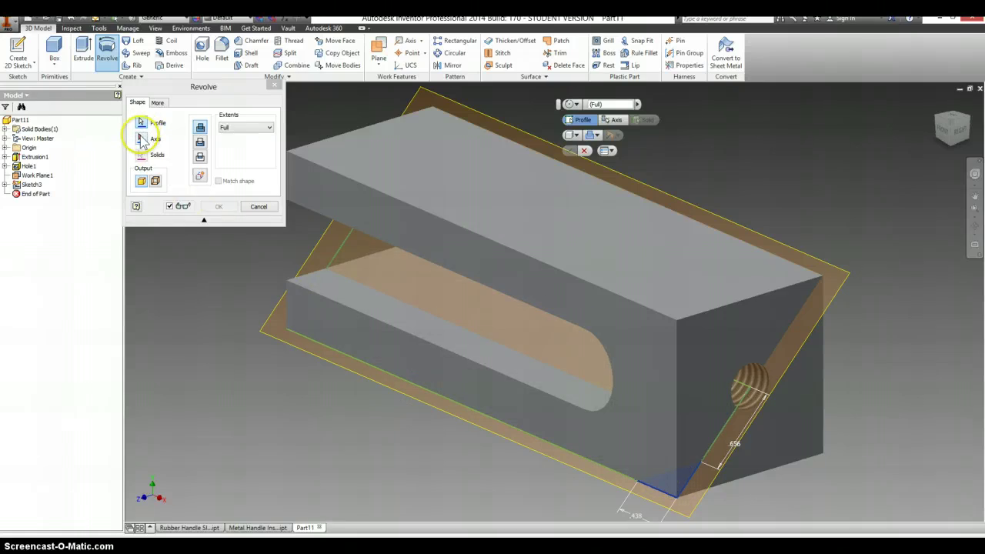
click(714, 371)
click(744, 386)
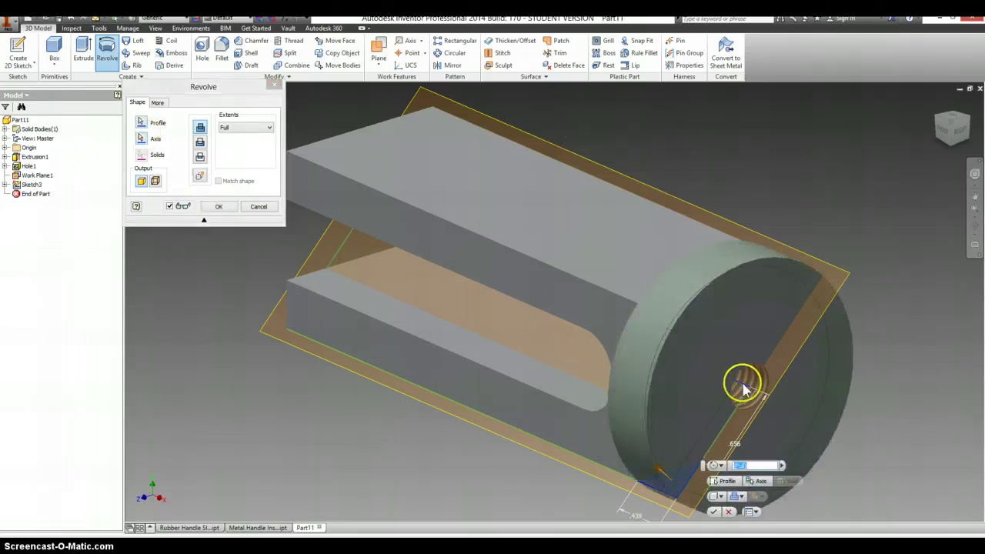
click(200, 143)
click(220, 207)
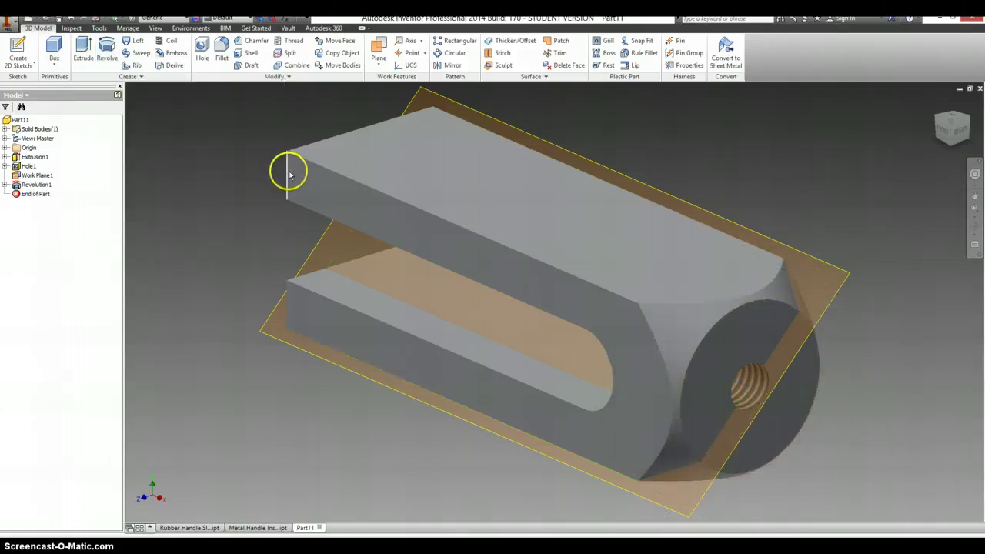
key(alt+Tab)
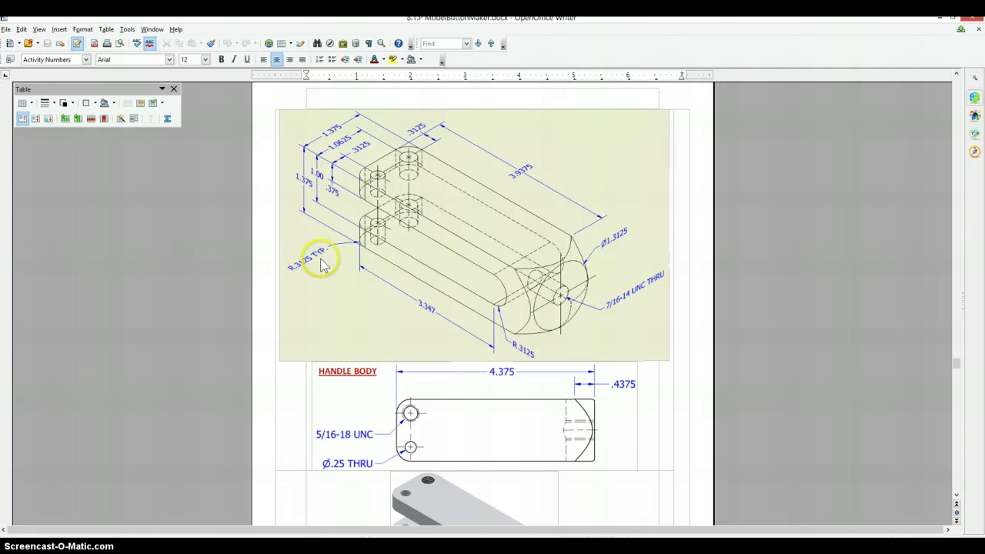
key(alt+Tab)
- Fillet the back corner and slot edges of the arms with a .3125 radius
click(222, 50)
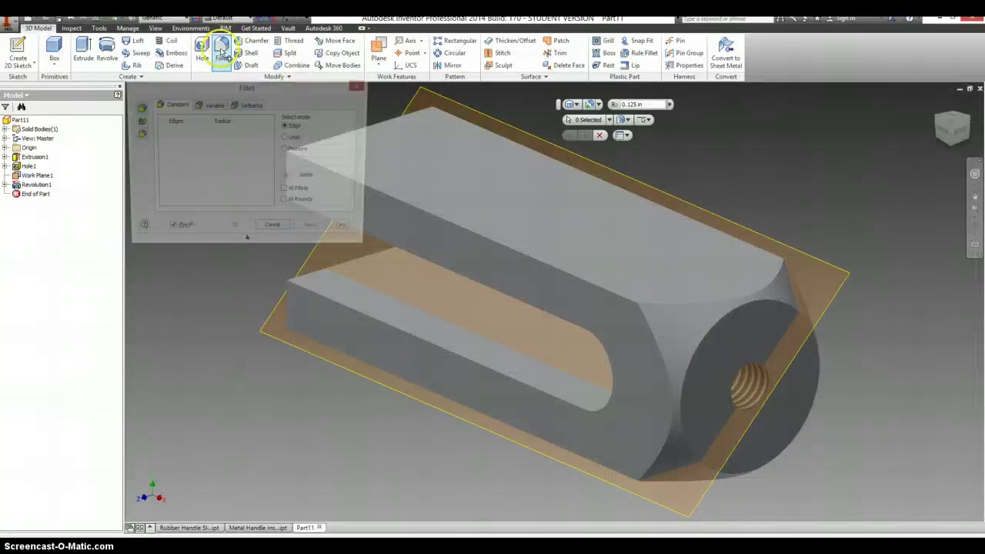
click(231, 132)
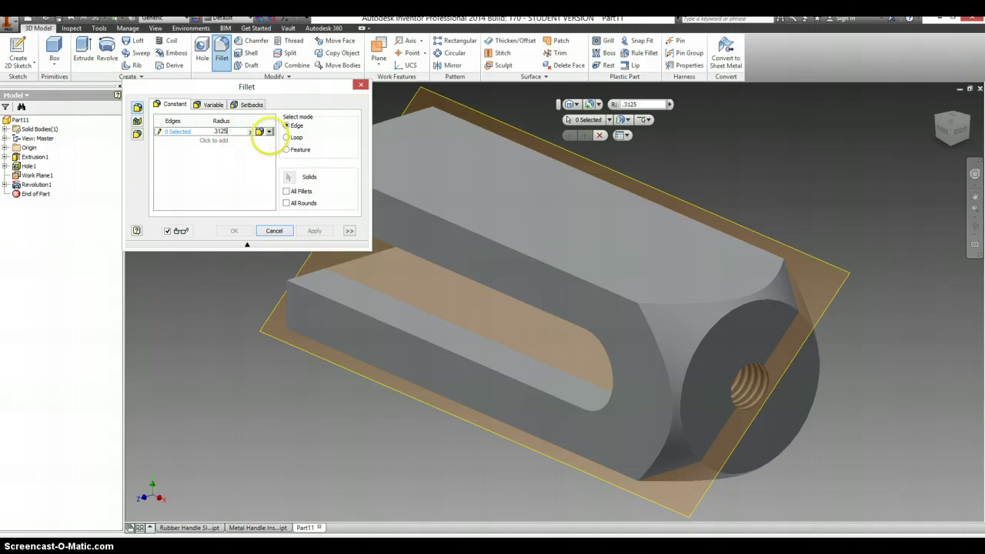
text(.3125)
click(291, 291)
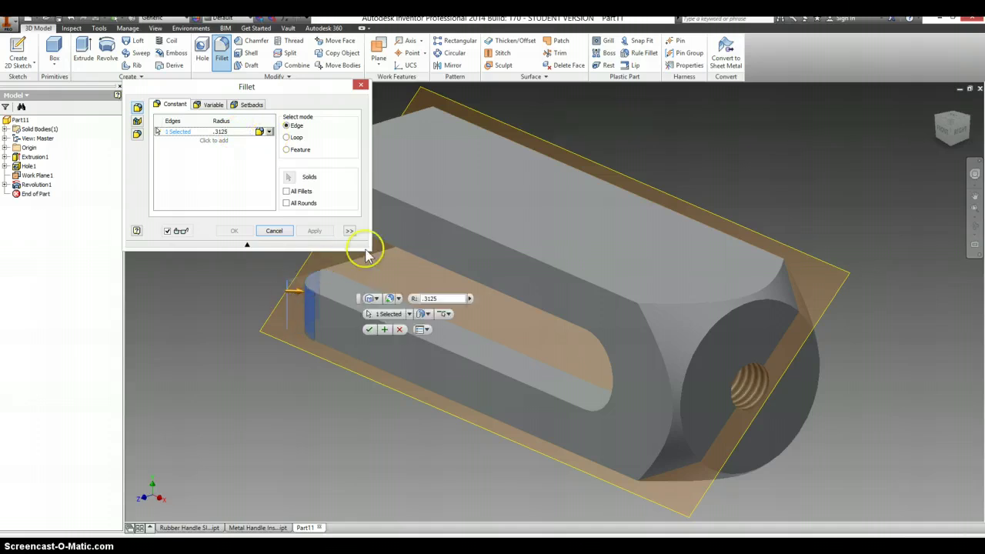
click(433, 123)
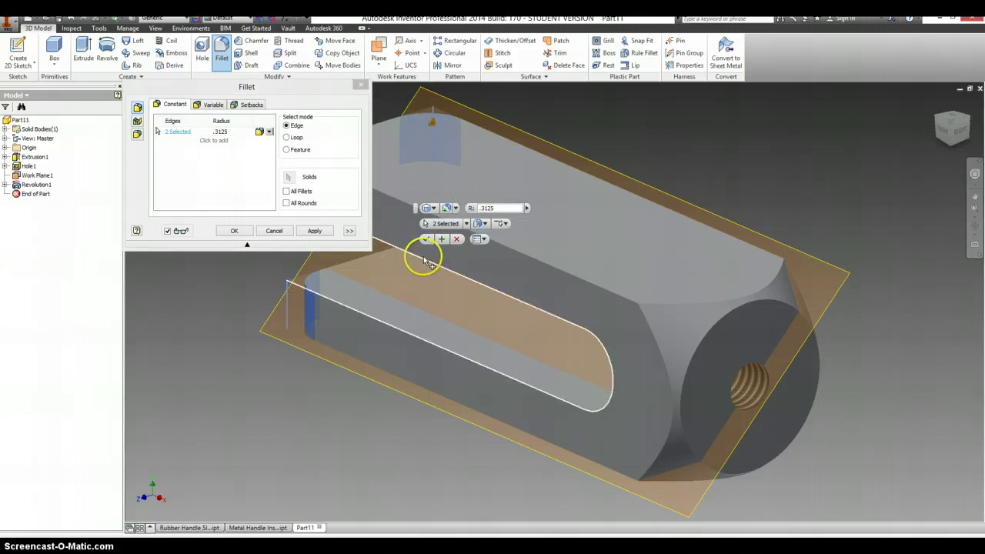
scroll(412, 289, down, 2)
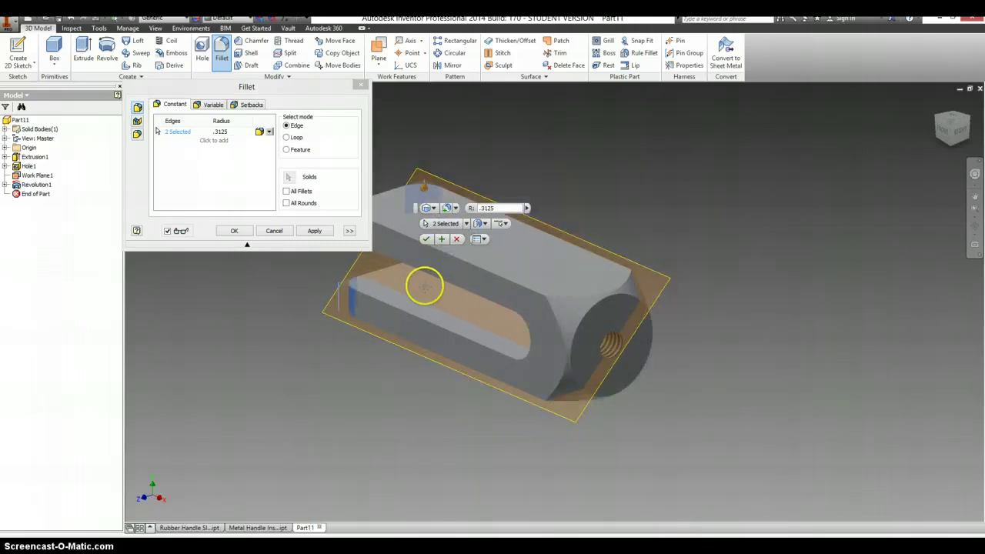
click(450, 257)
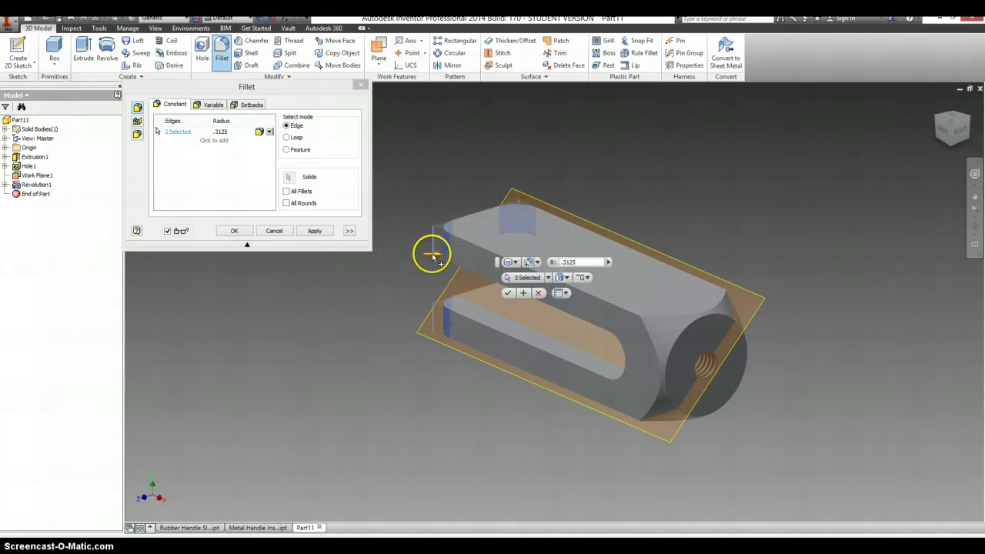
shift+middle_drag(372, 289, 417, 303)
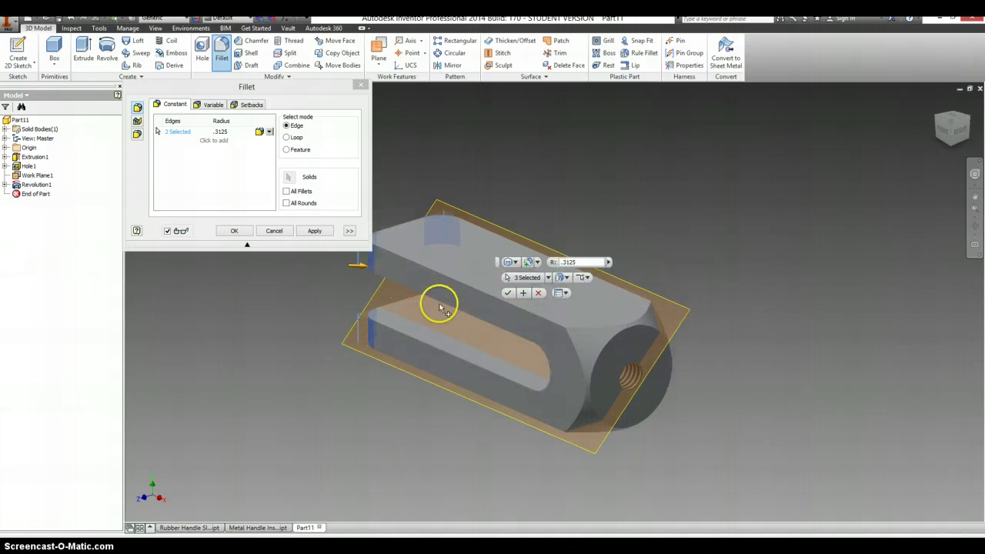
click(442, 307)
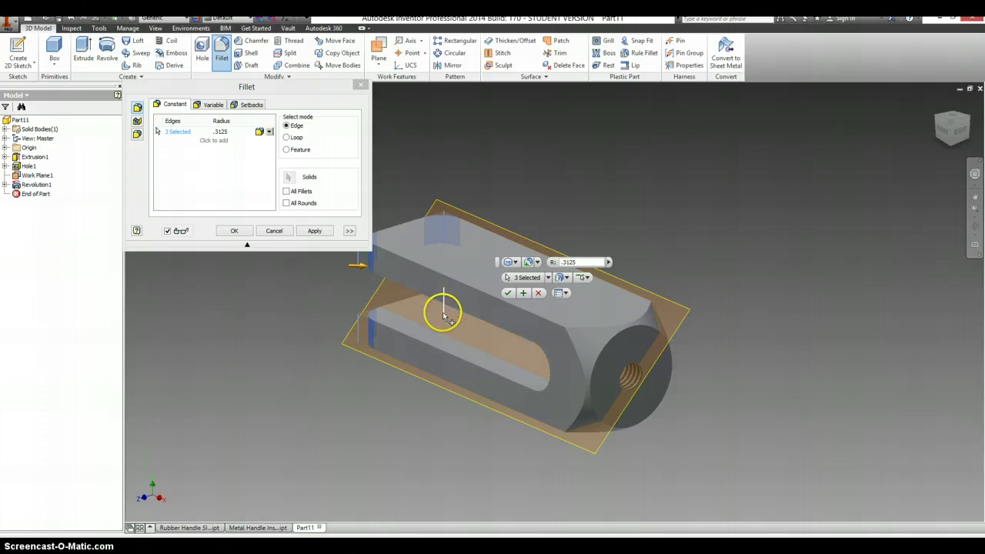
click(437, 424)
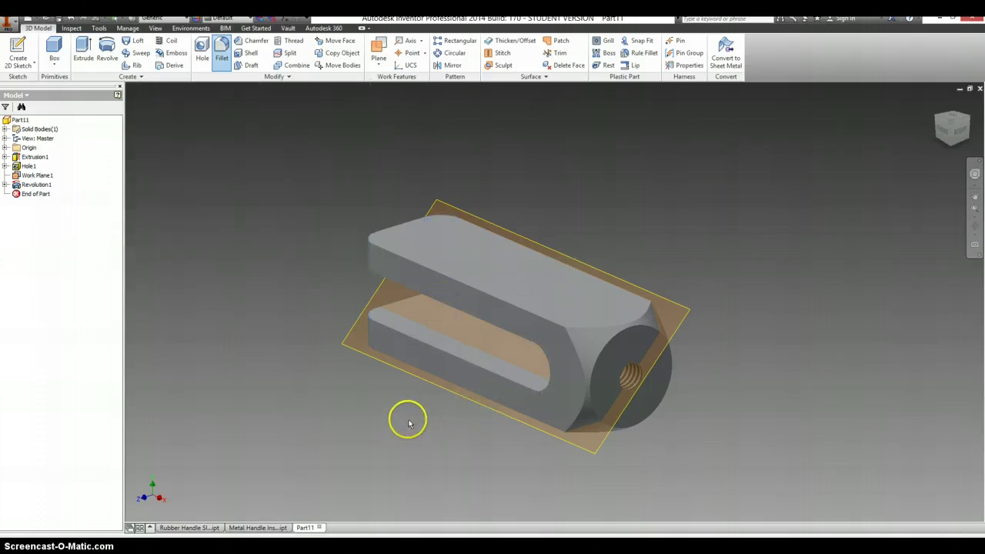
- Start a new sketch on the upper arm's top face from the right-click menu
right_click(425, 248)
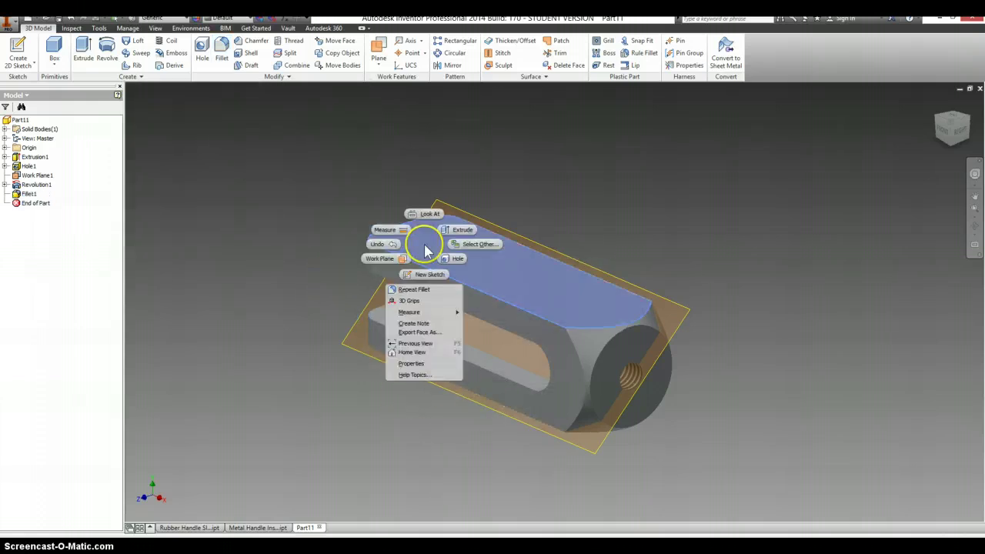
click(429, 265)
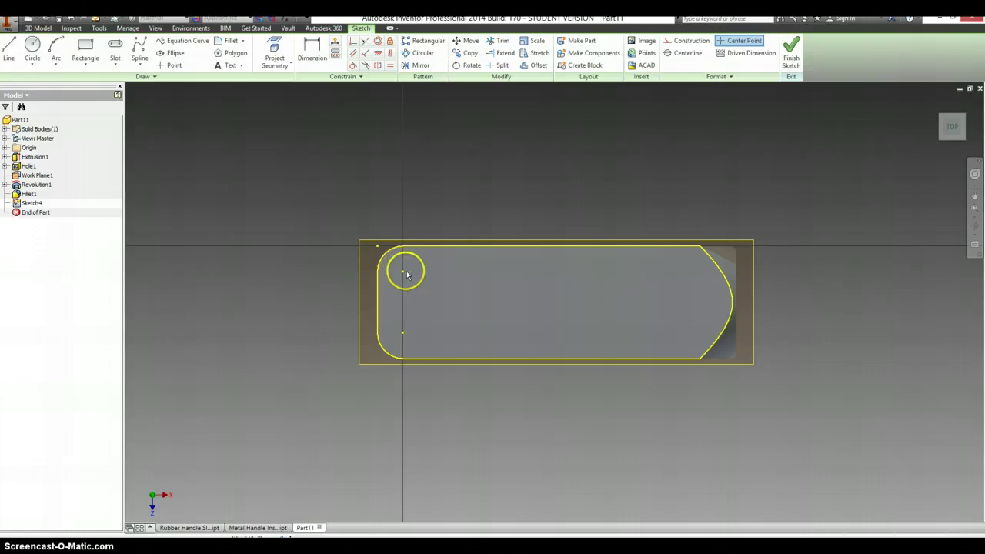
- Check the hole positions in the reference drawing, then finish Sketch4 and select it
key(alt+Tab)
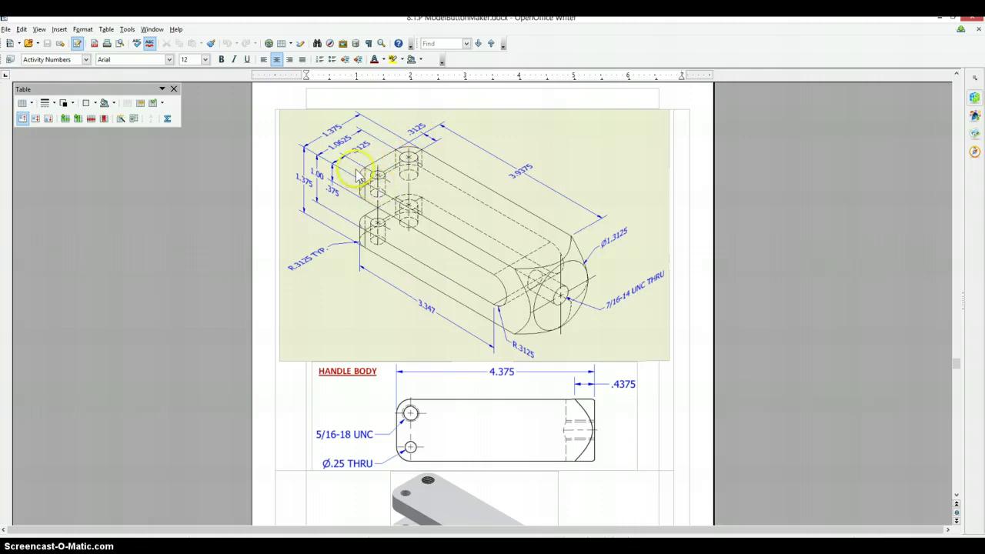
key(alt+Tab)
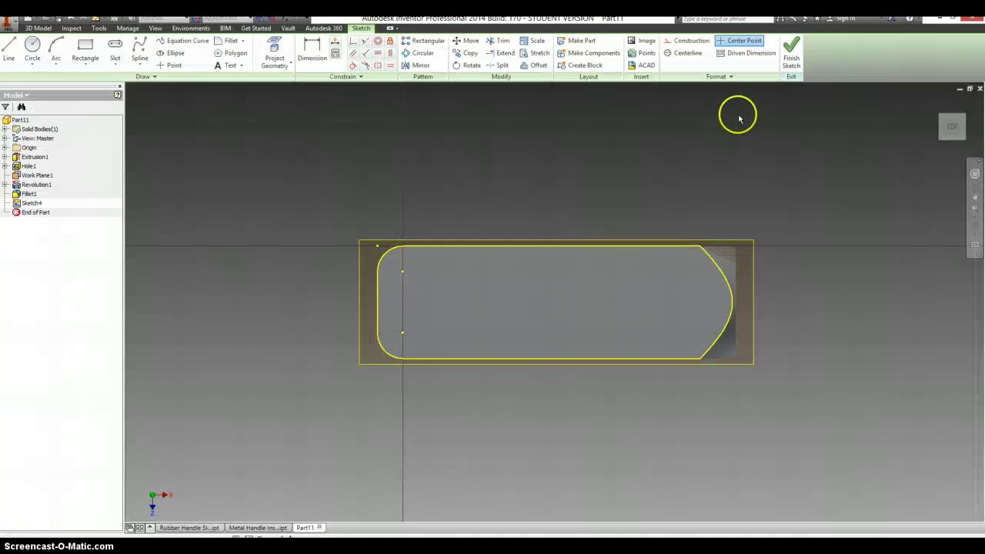
click(791, 51)
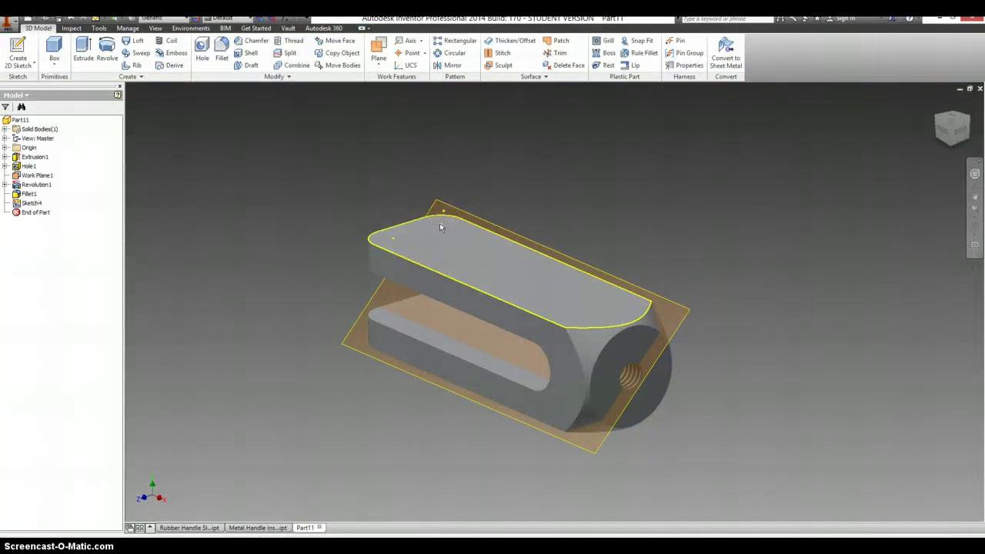
click(486, 217)
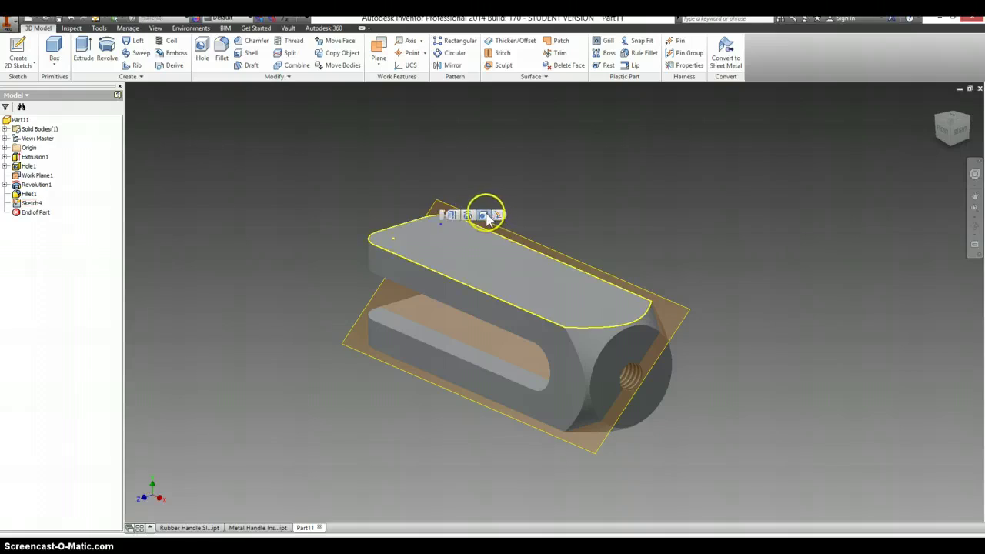
- Start the Hole command with H and view the drawing's hole callouts
key(h)
key(alt+Tab)
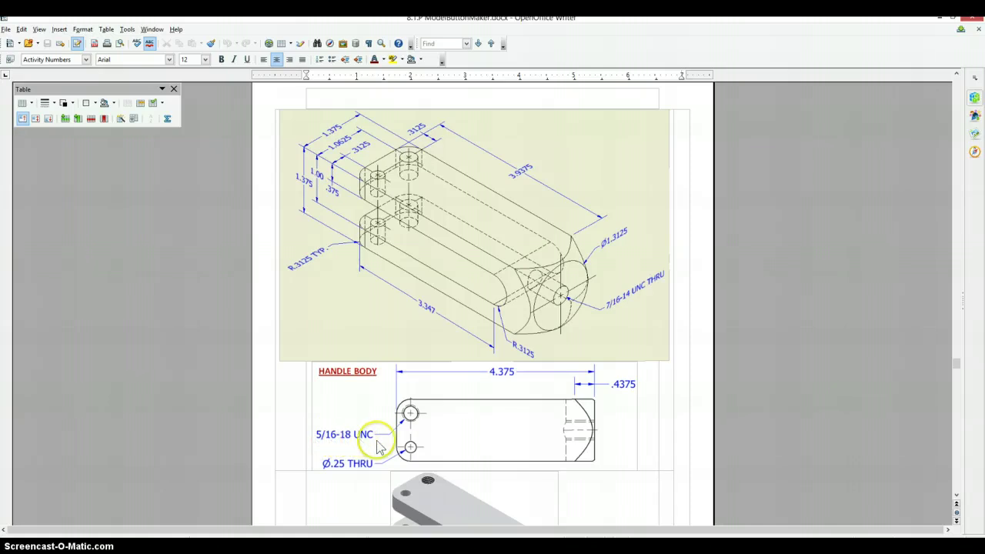
- Create a 5/16-18 UNC threaded through hole with thread size 0.3125
key(alt+Tab)
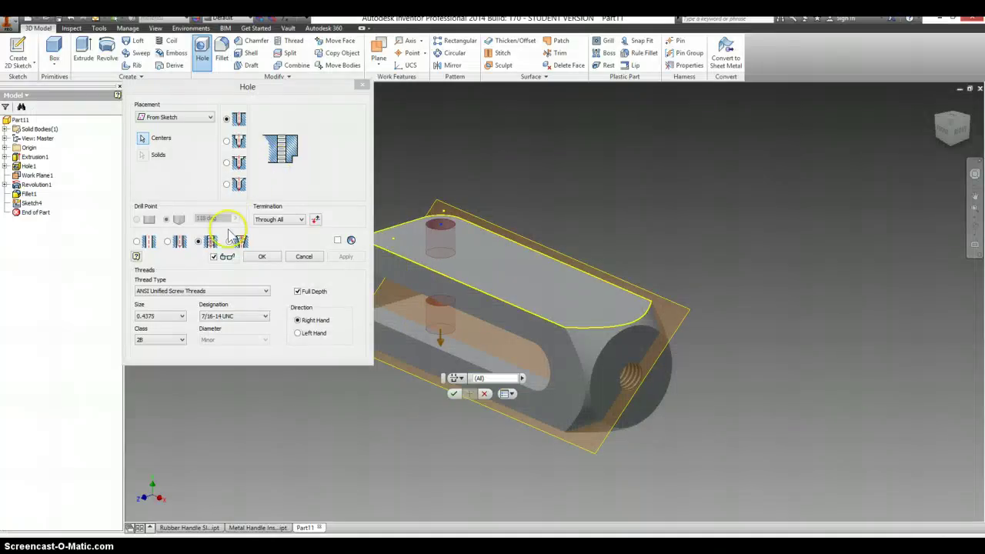
click(182, 318)
scroll(170, 360, up, 1)
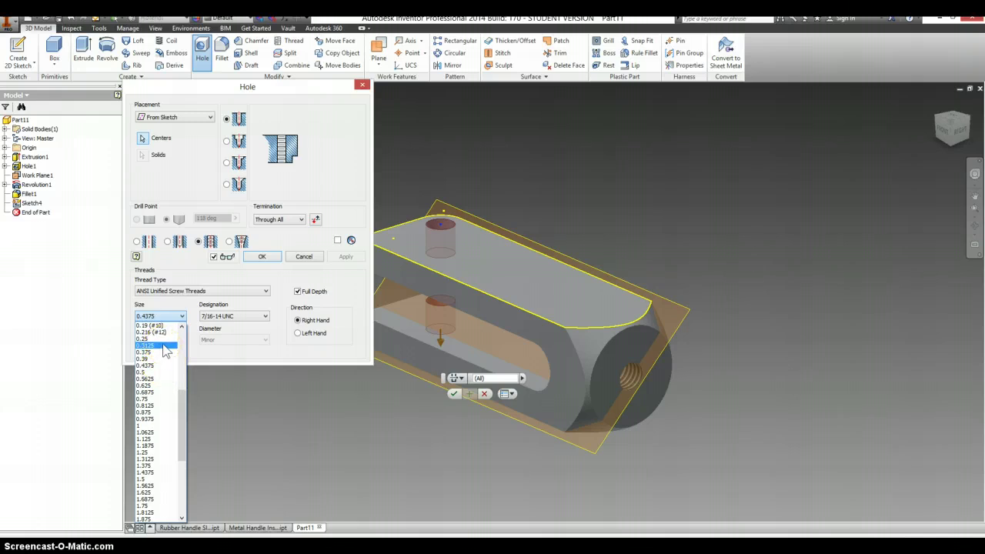
click(165, 347)
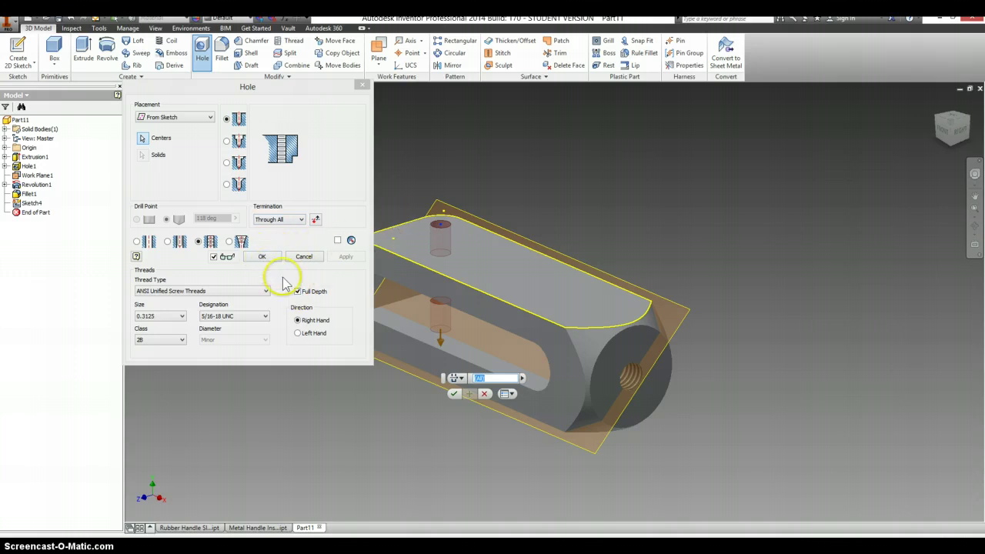
click(262, 259)
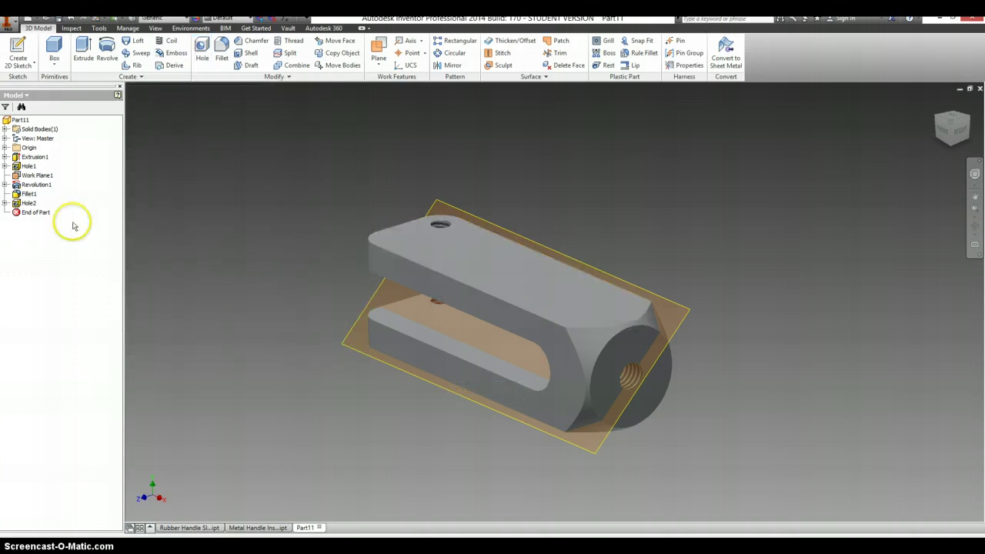
- Hide Sketch4 under Hole2 by turning off its visibility
click(6, 203)
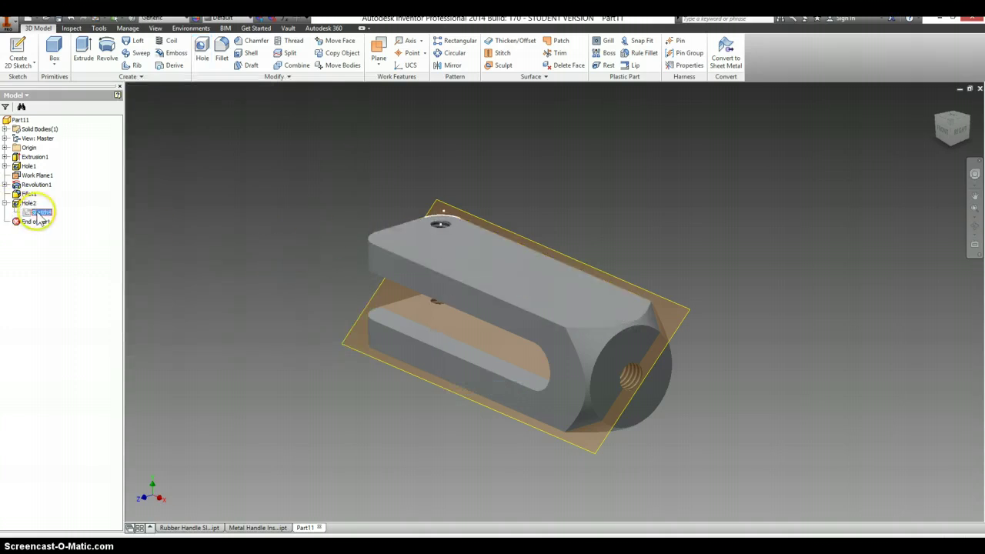
right_click(36, 215)
click(70, 315)
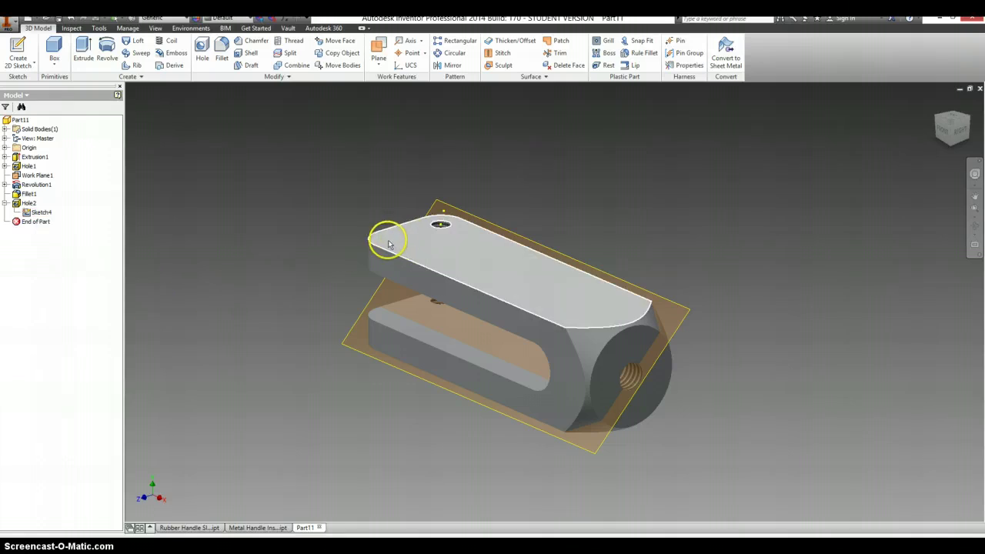
right_click(34, 217)
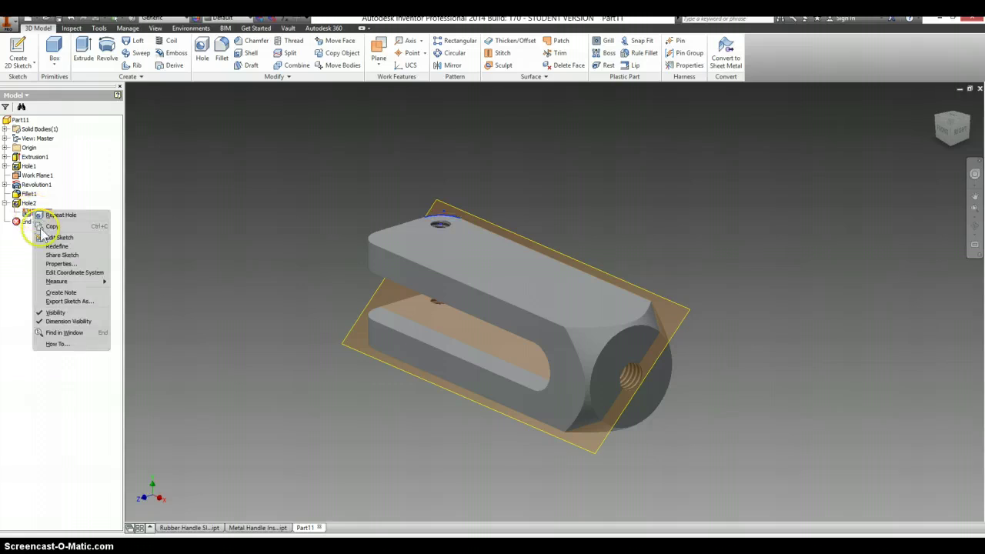
click(62, 314)
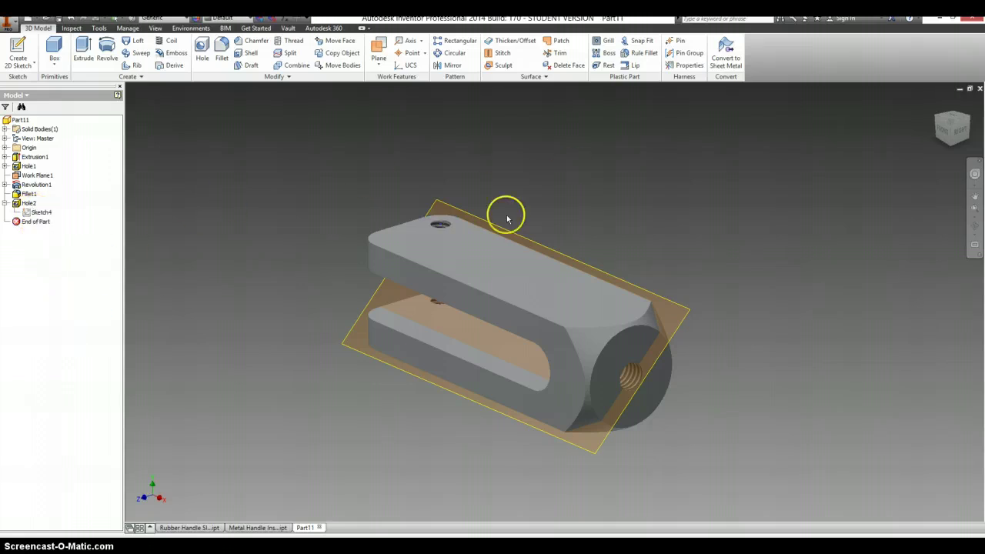
- Create and finish Sketch5 on the upper arm's top face
right_click(432, 250)
click(437, 282)
click(793, 51)
click(394, 236)
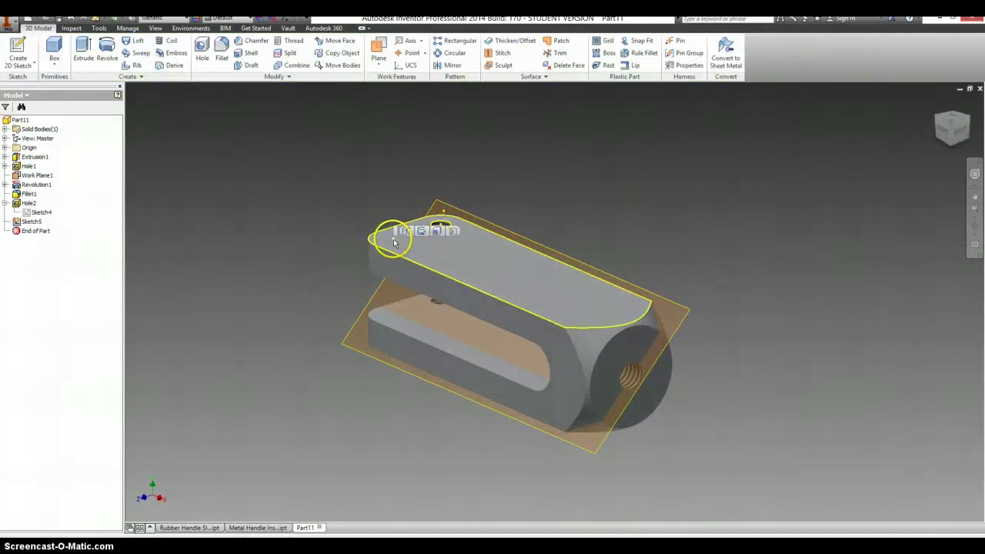
- Create a simple 0.25 in through hole from Sketch5 after checking the Ø.25 THRU callout
click(436, 231)
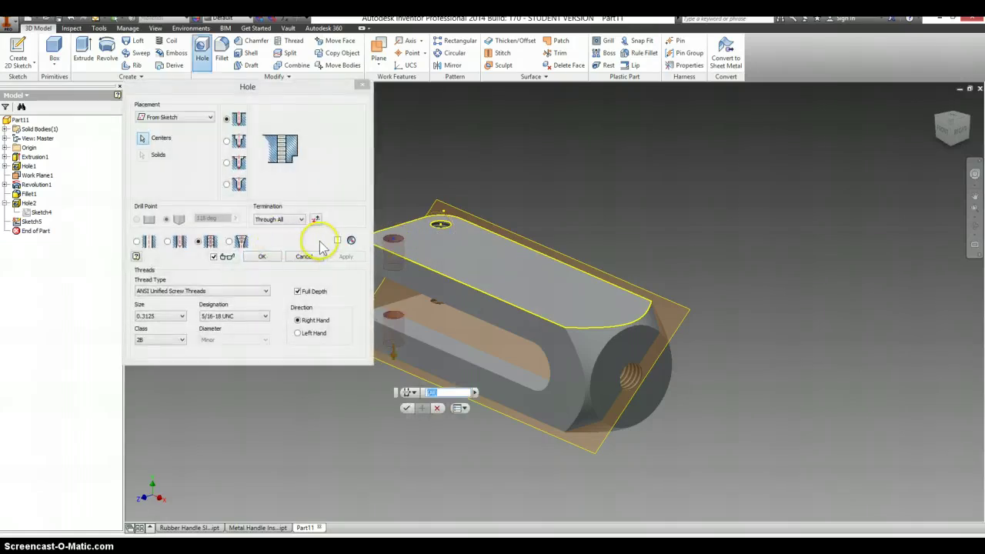
key(alt+Tab)
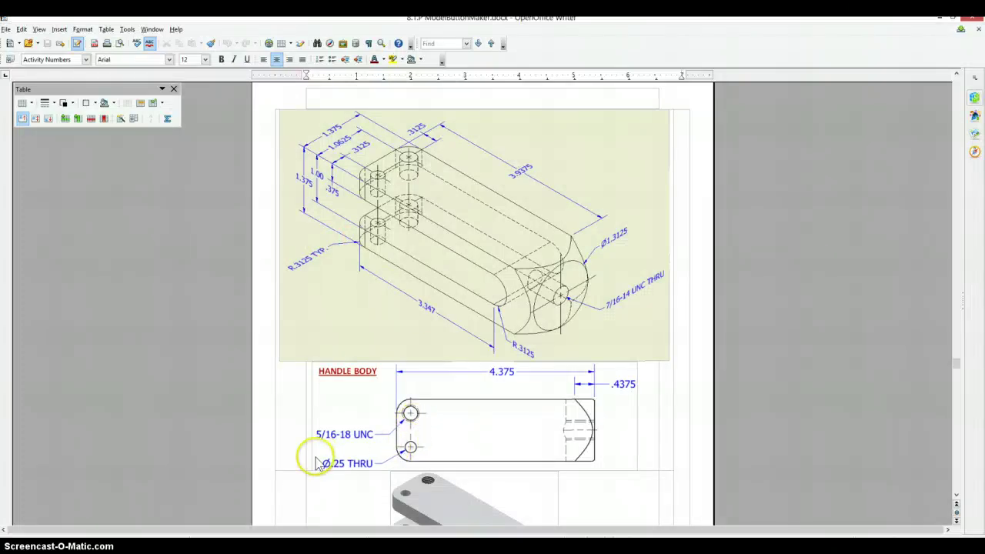
key(alt+Tab)
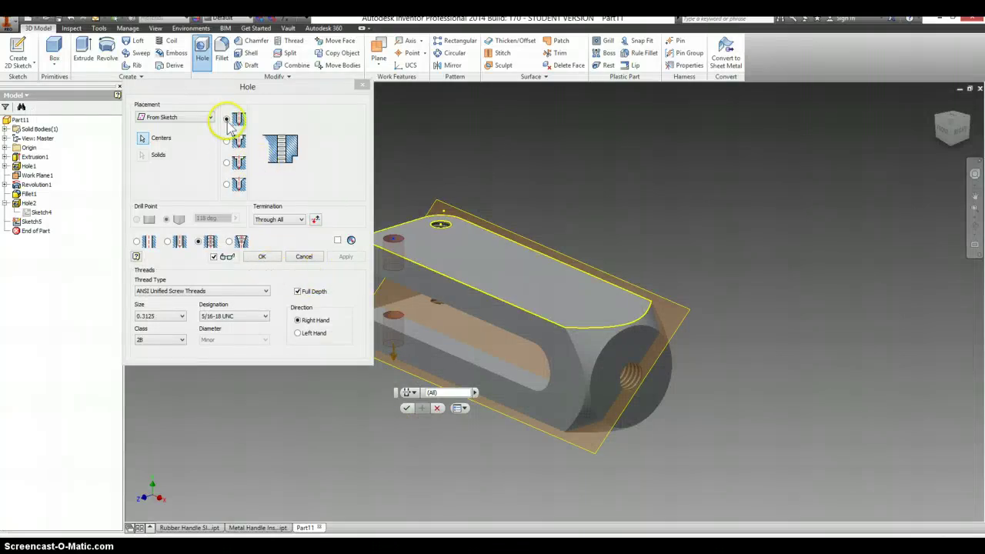
click(139, 242)
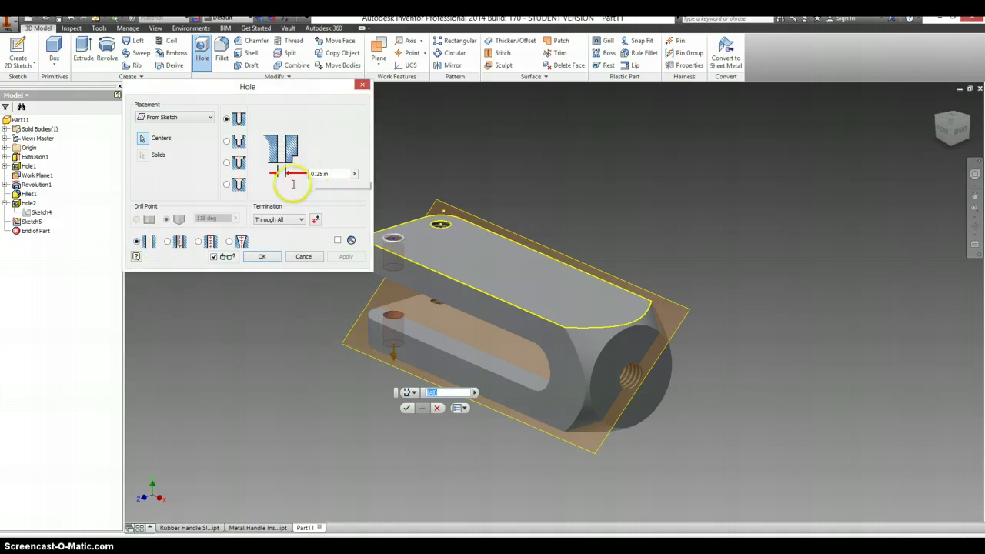
click(262, 256)
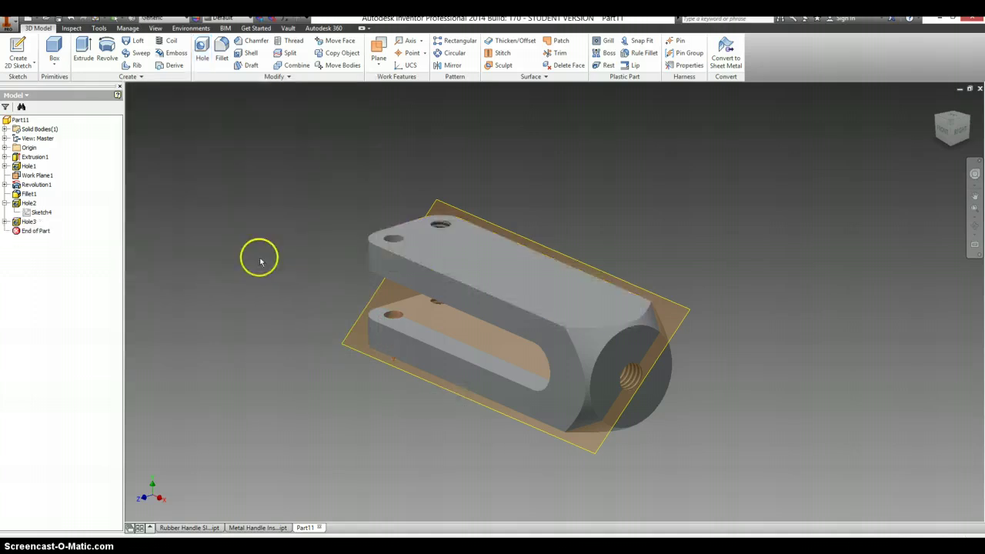
key(alt+Tab)
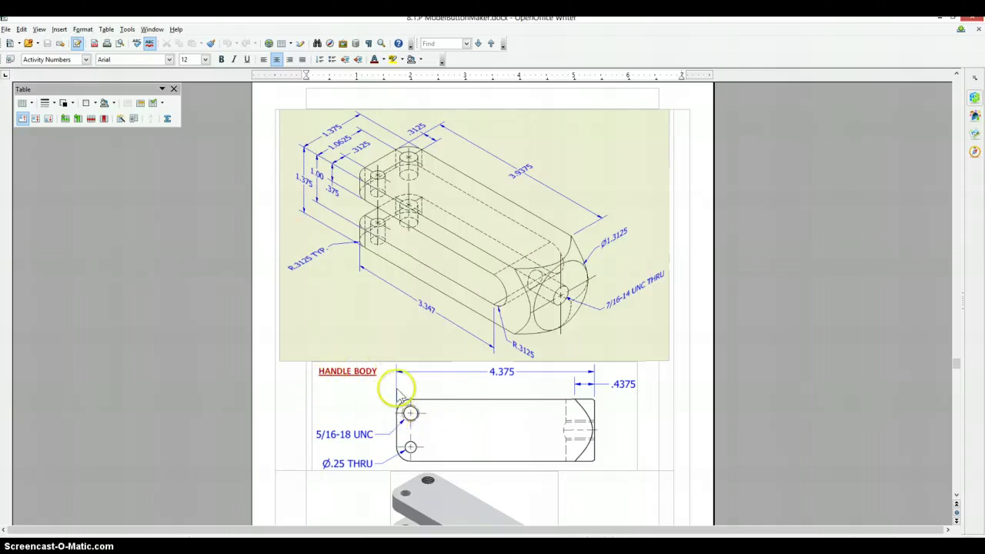
- Scroll up to the Handle Sub-Assembly parts list to read the material, Aluminum-6061
scroll(398, 393, up, 20)
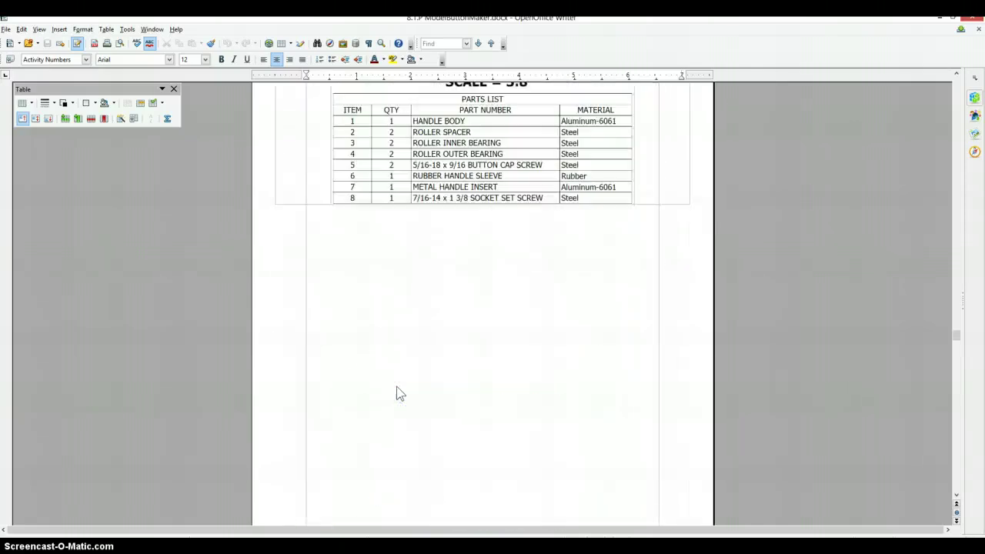
scroll(398, 394, up, 2)
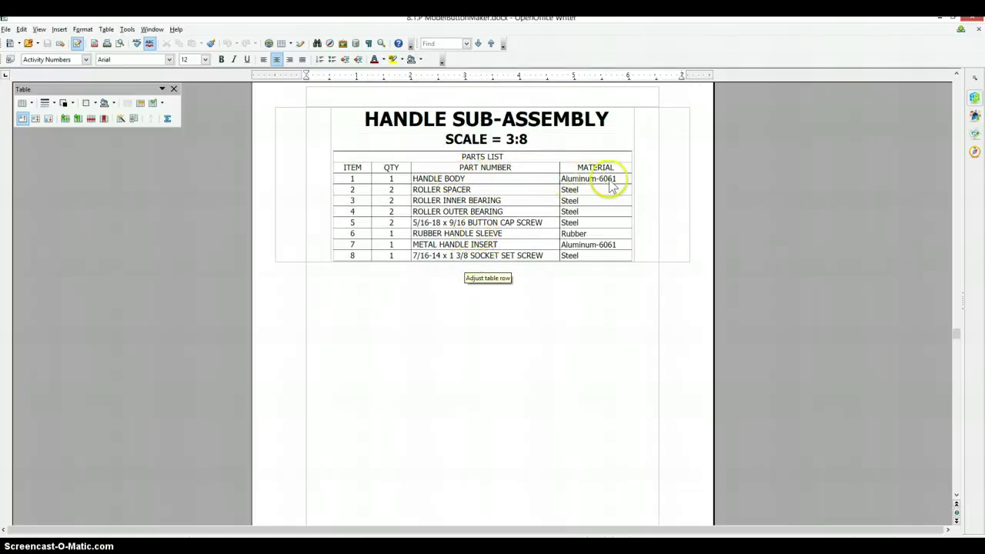
- Assign Aluminum 6061 as the part's material in iProperties Physical
key(alt+Tab)
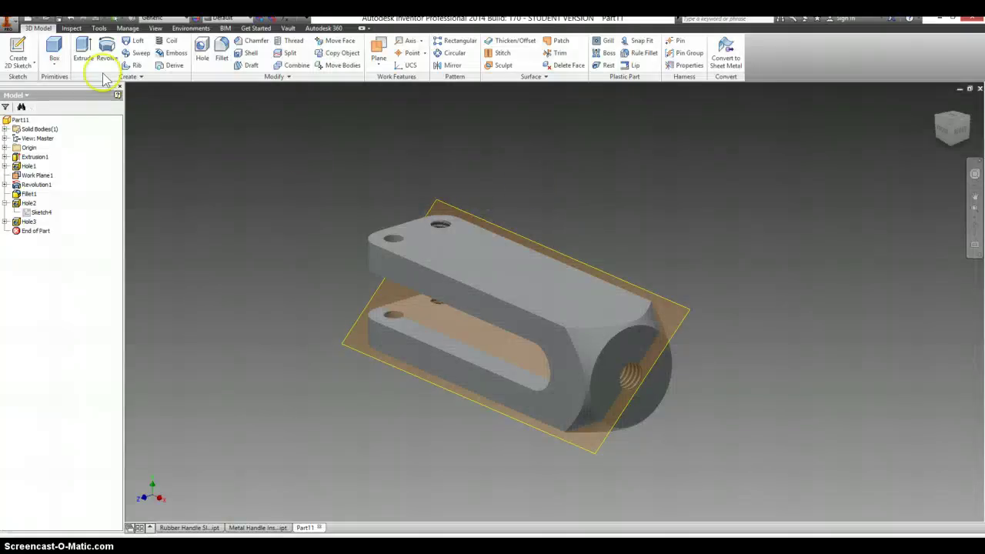
right_click(21, 120)
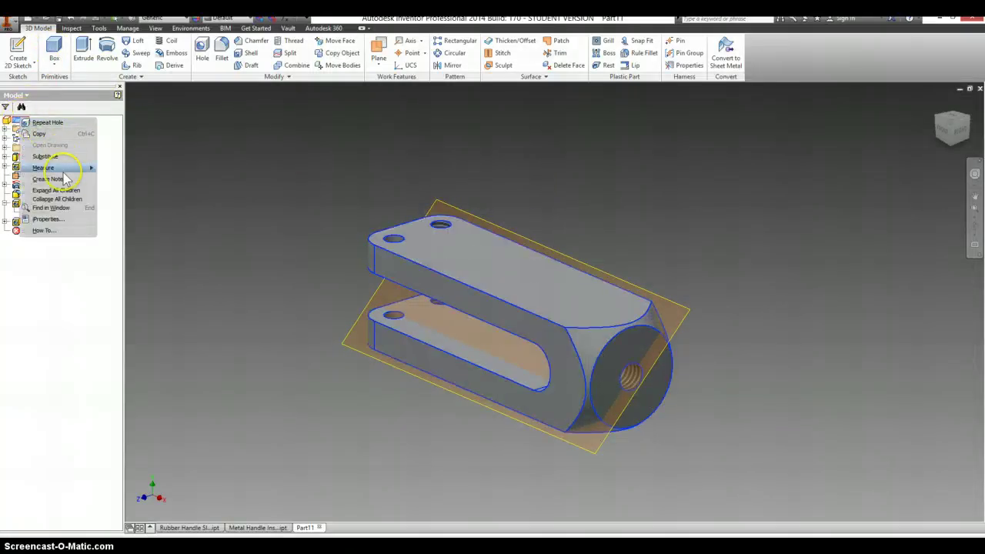
click(48, 218)
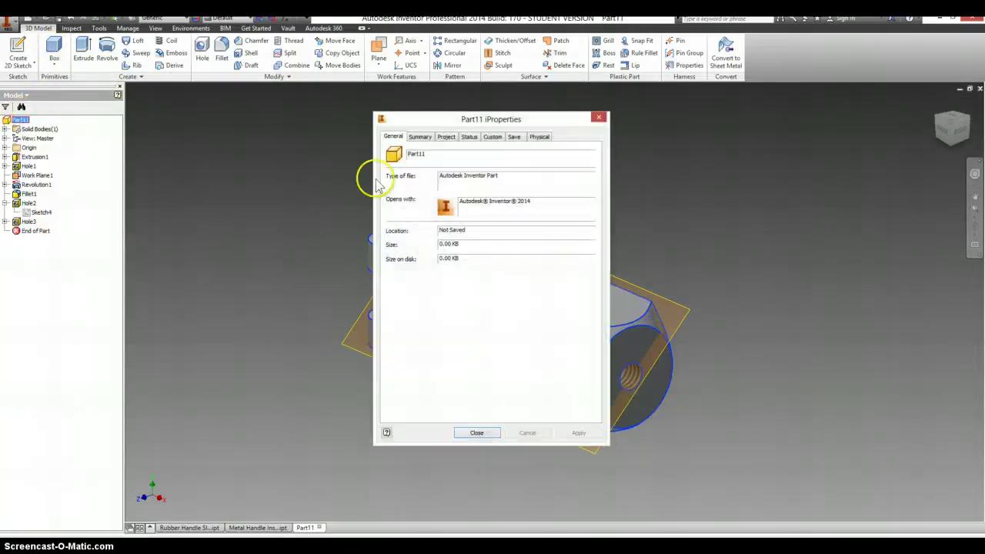
click(541, 138)
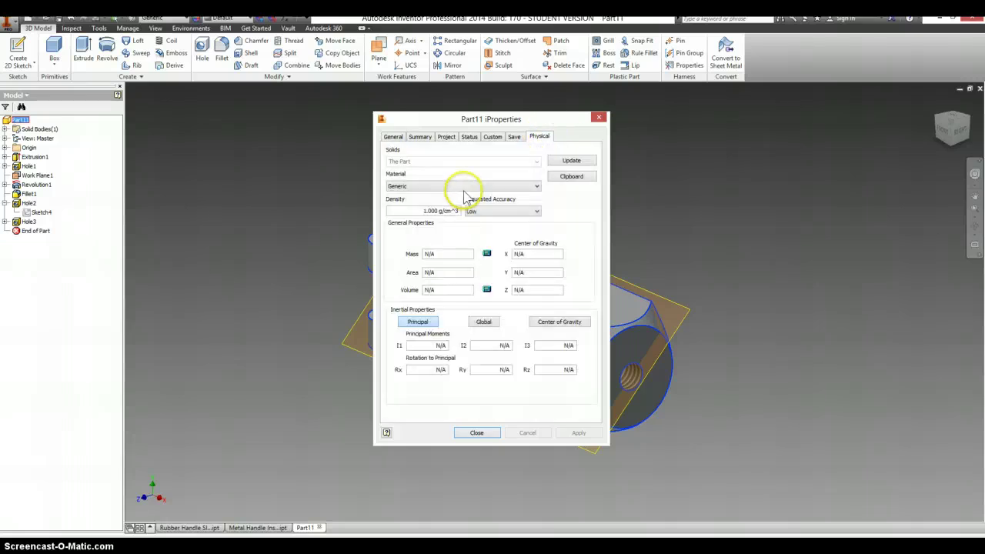
click(483, 187)
scroll(454, 208, up, 10)
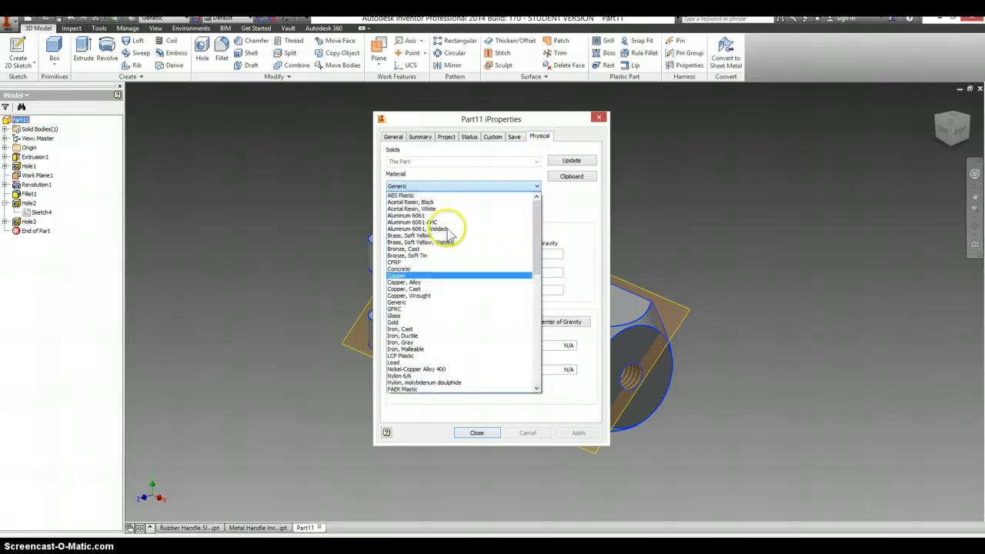
click(435, 216)
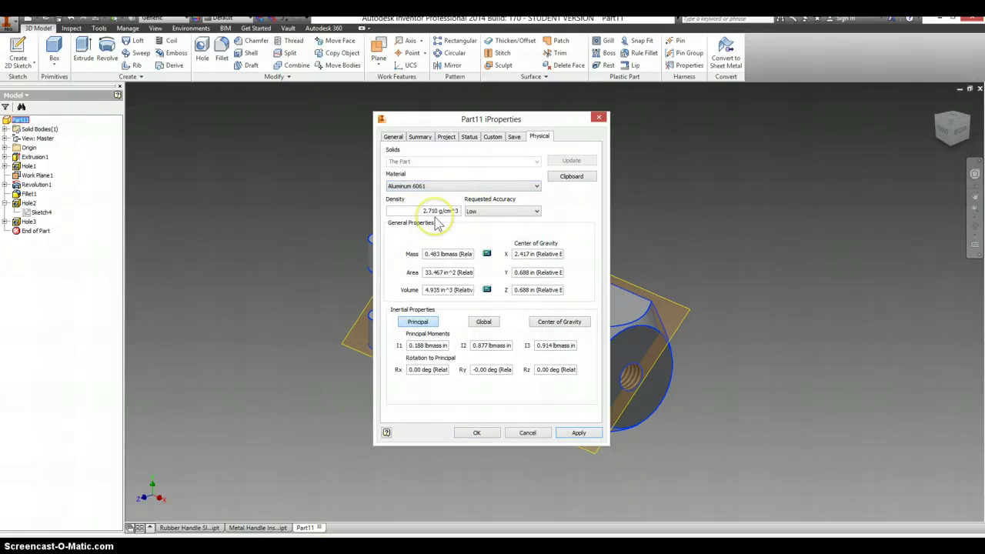
click(478, 433)
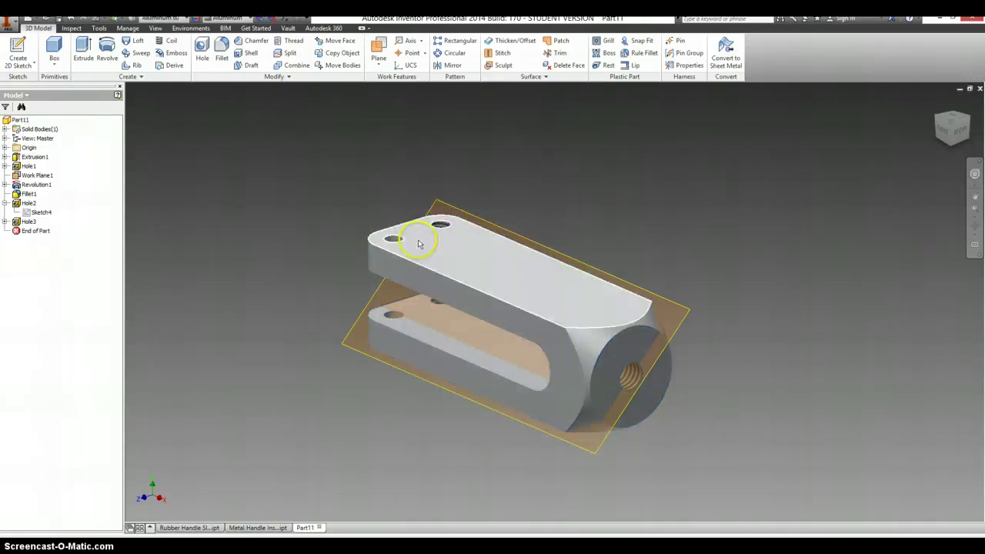
- Apply the Blue - Wall Paint - Glossy appearance to the whole handle body
click(336, 234)
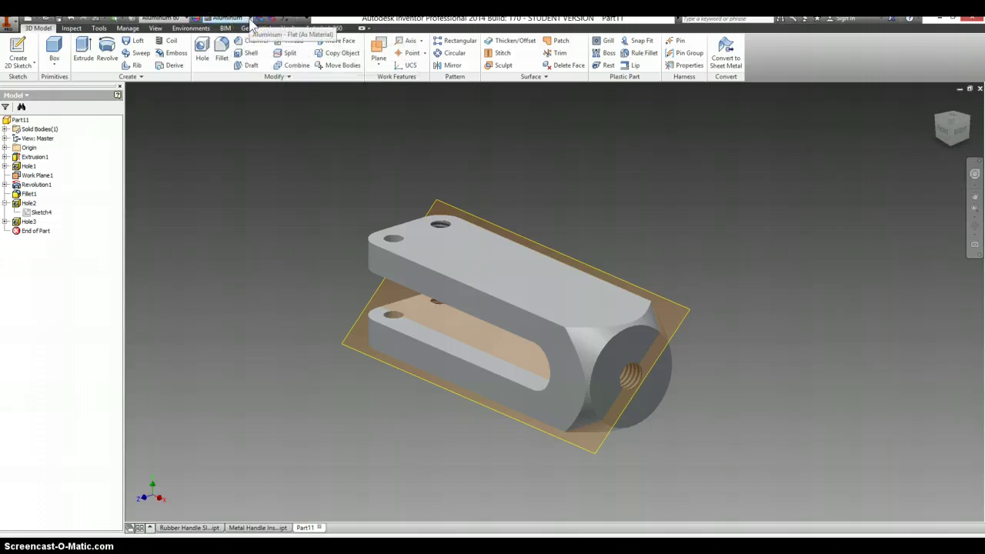
click(249, 23)
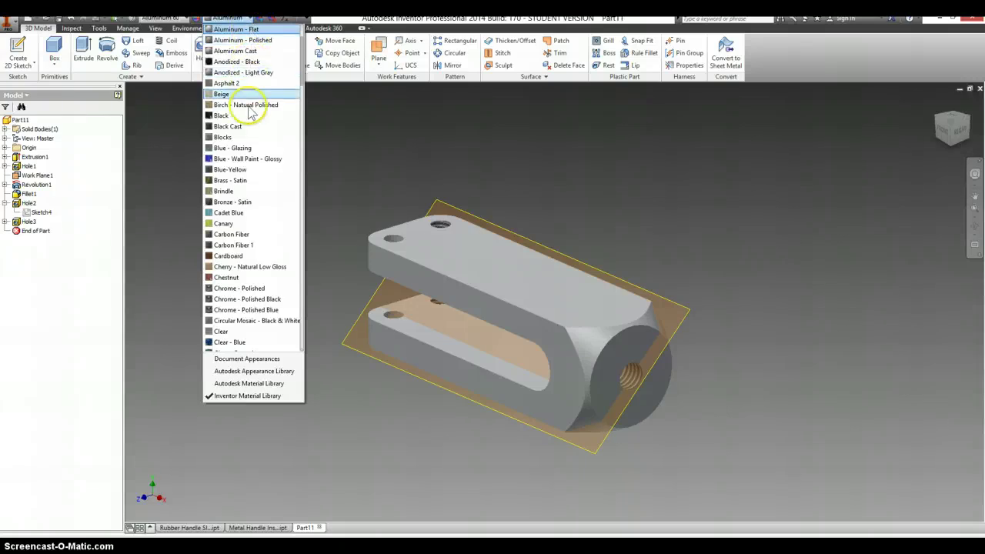
scroll(262, 161, up, 3)
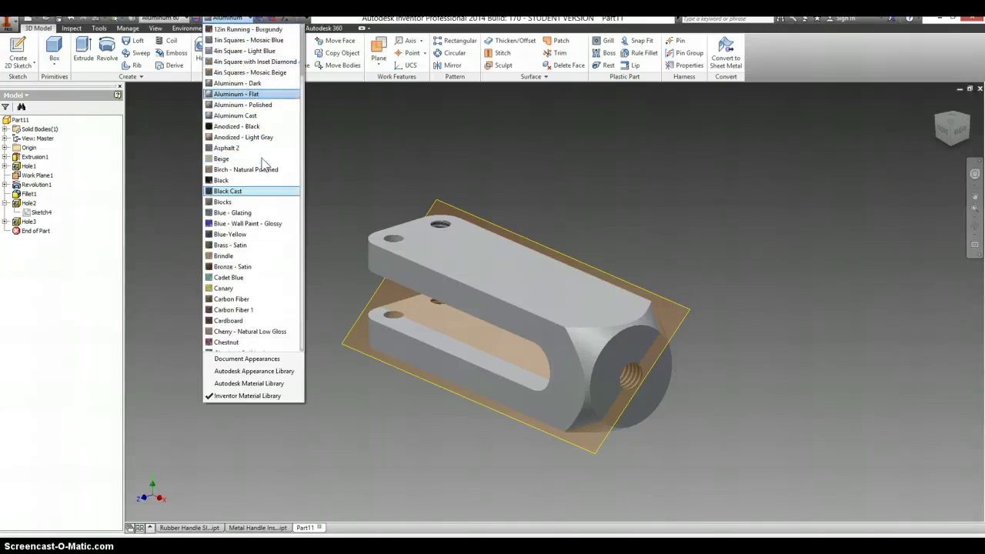
scroll(262, 161, down, 2)
scroll(261, 161, down, 3)
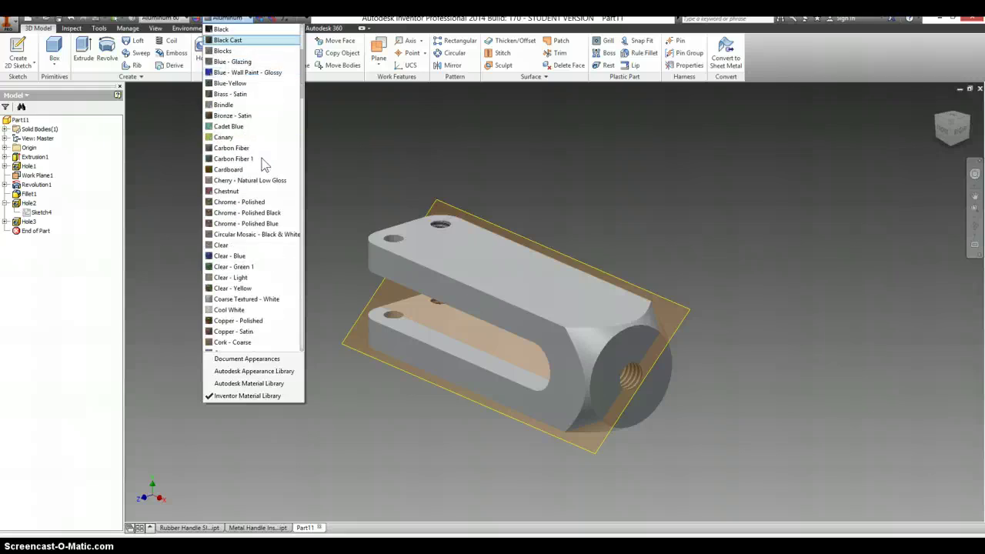
scroll(257, 217, down, 12)
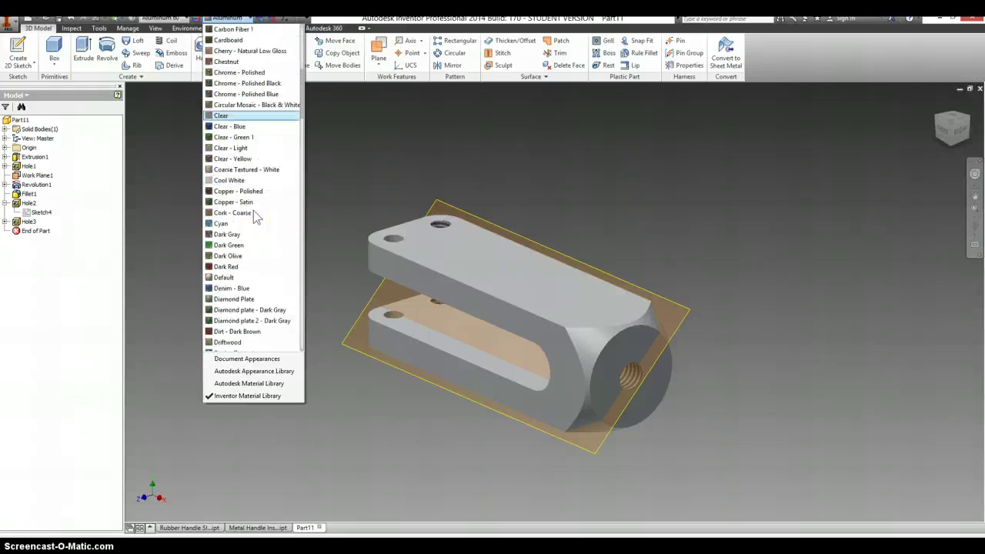
scroll(256, 218, down, 10)
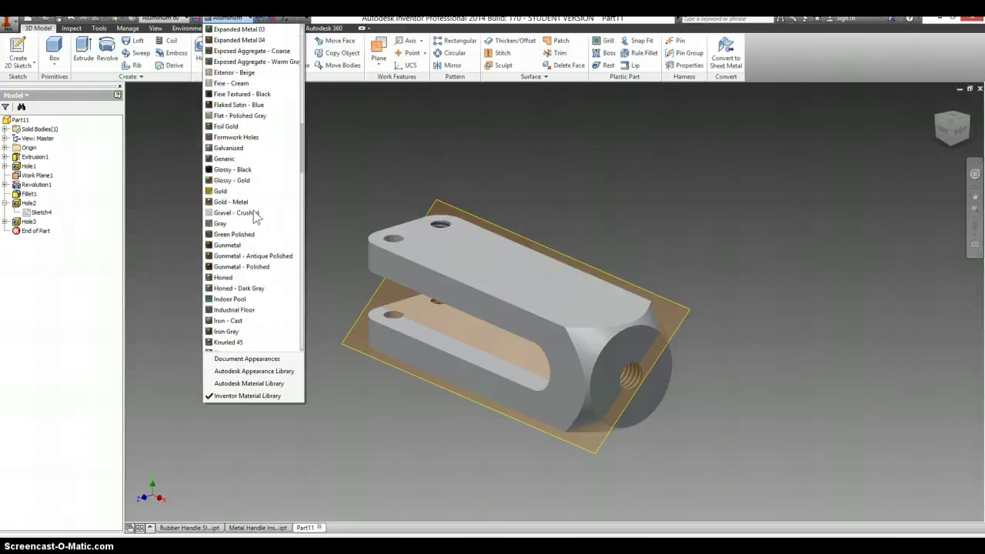
scroll(256, 216, down, 10)
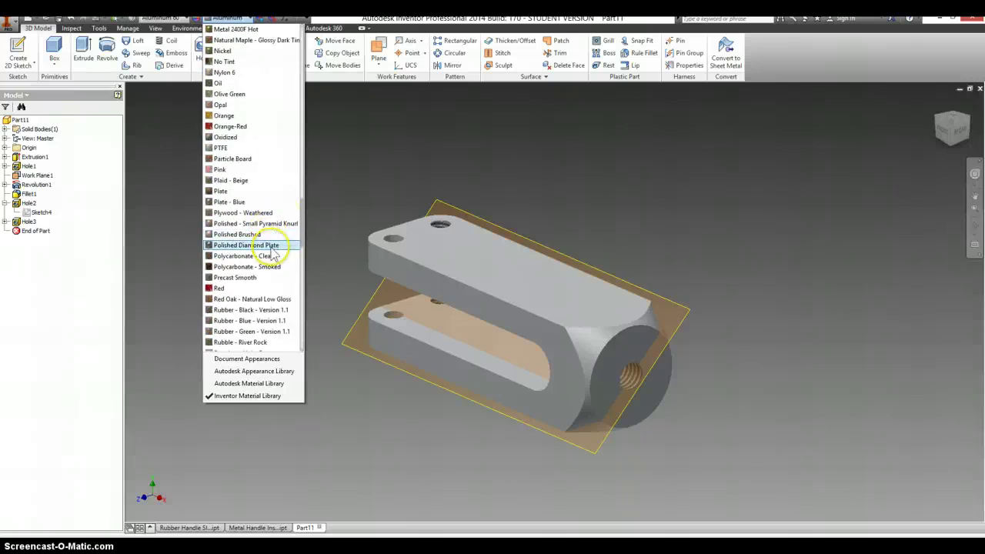
scroll(271, 258, down, 4)
scroll(270, 260, down, 2)
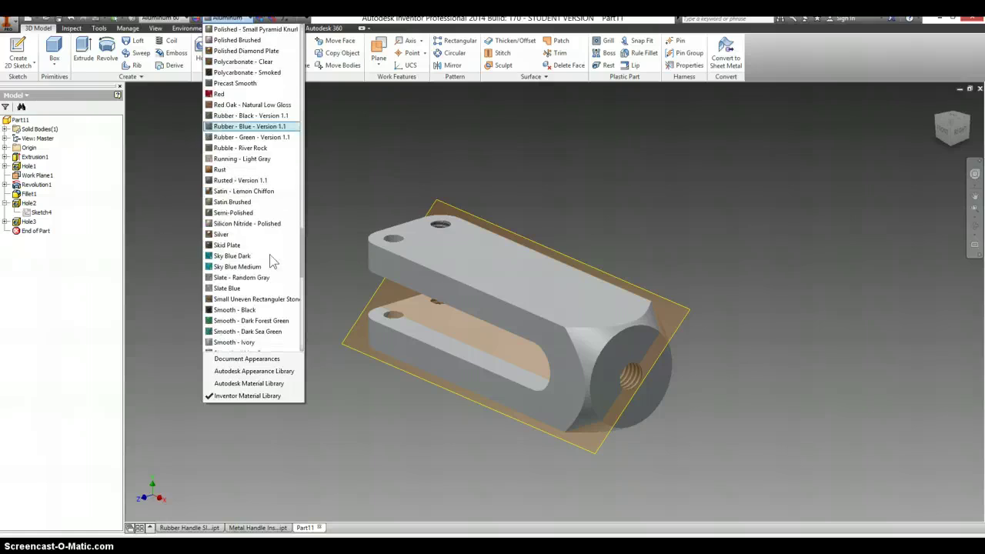
scroll(271, 260, down, 8)
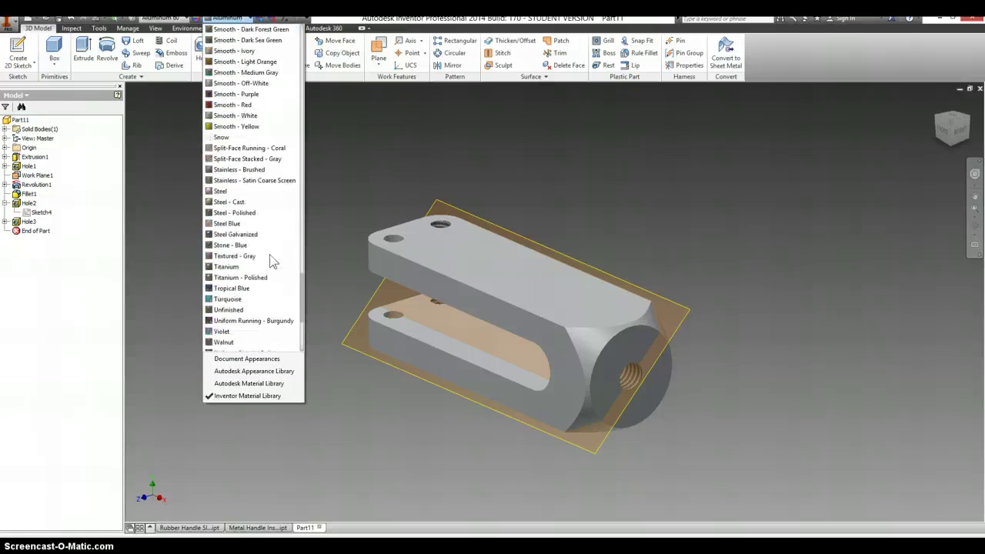
scroll(271, 260, down, 5)
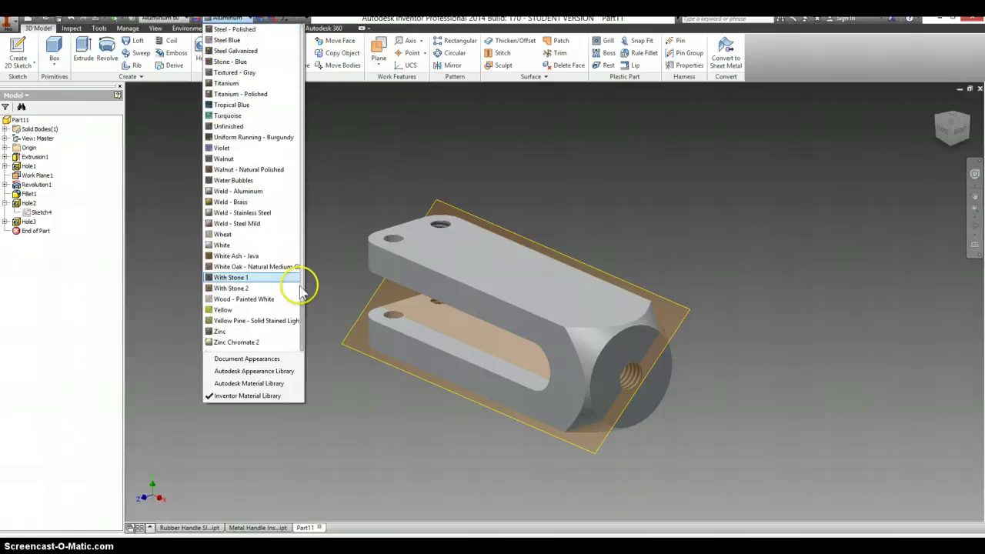
drag(304, 320, 286, 35)
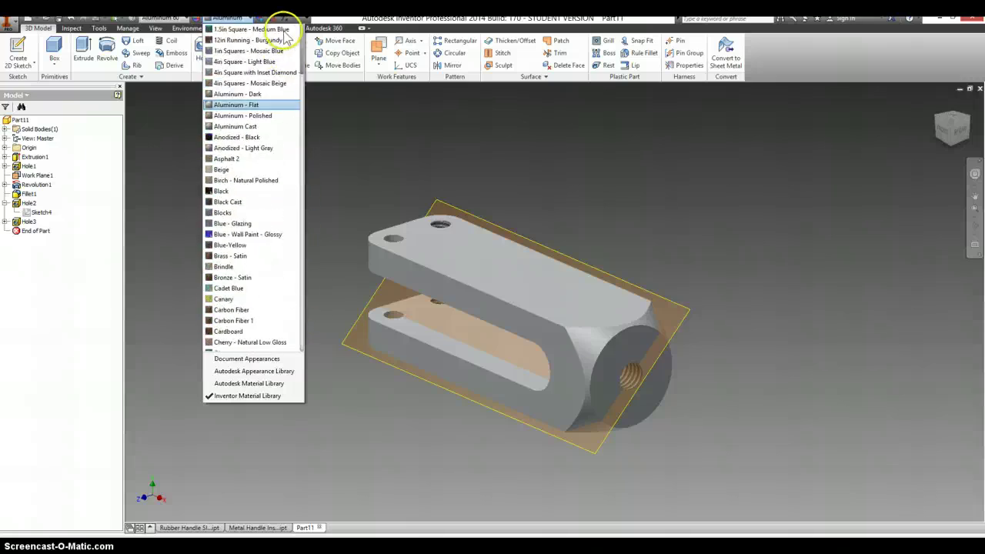
click(261, 234)
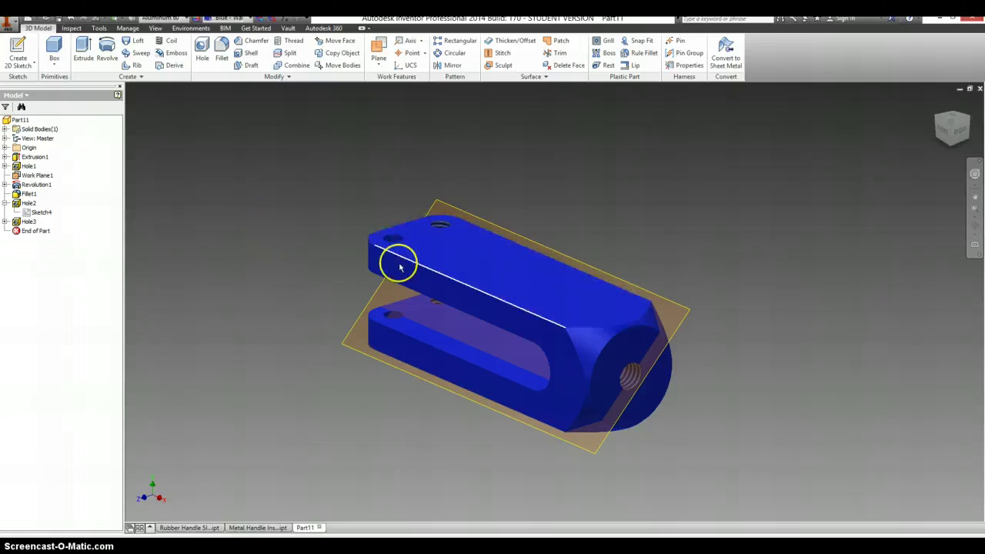
- Review the part's Physical iProperties, then close the dialog
right_click(22, 121)
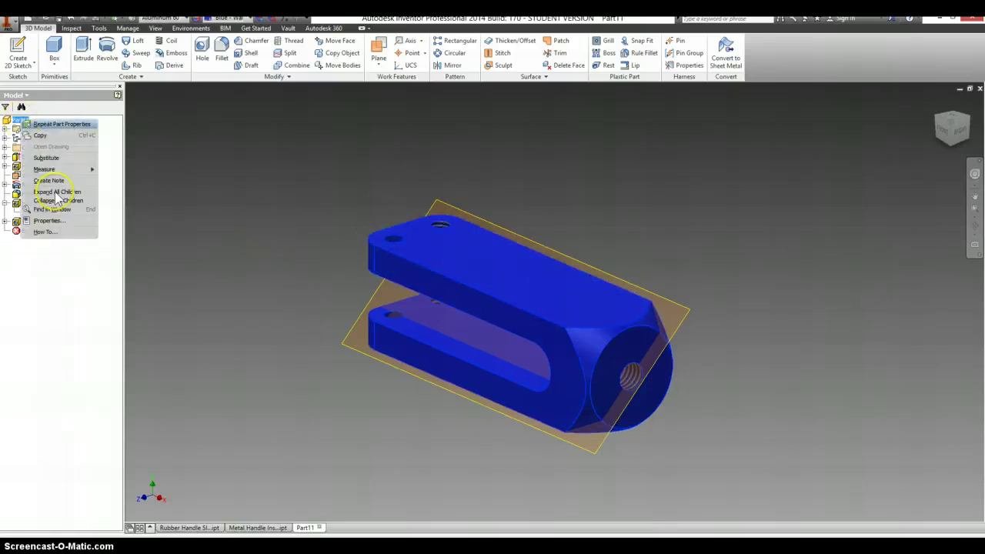
click(48, 221)
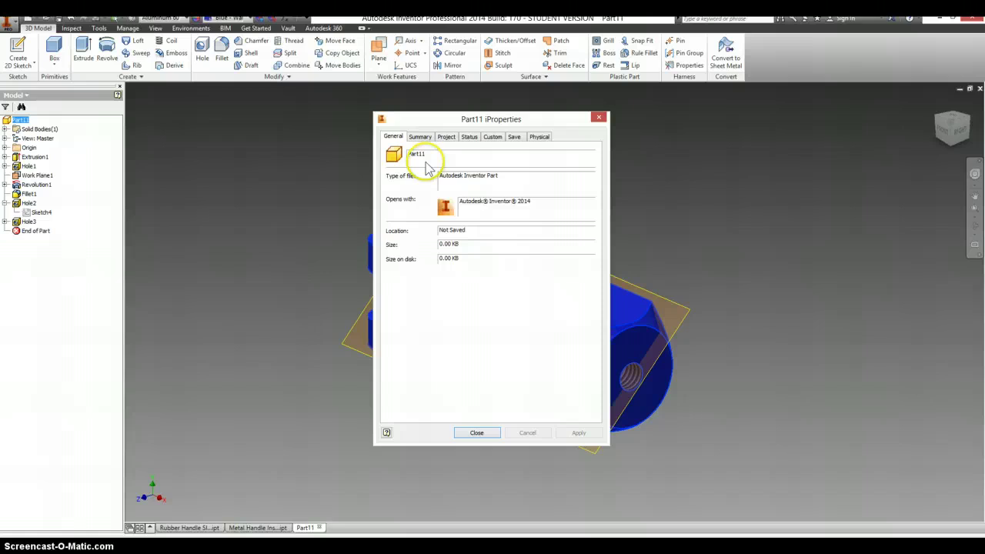
click(540, 138)
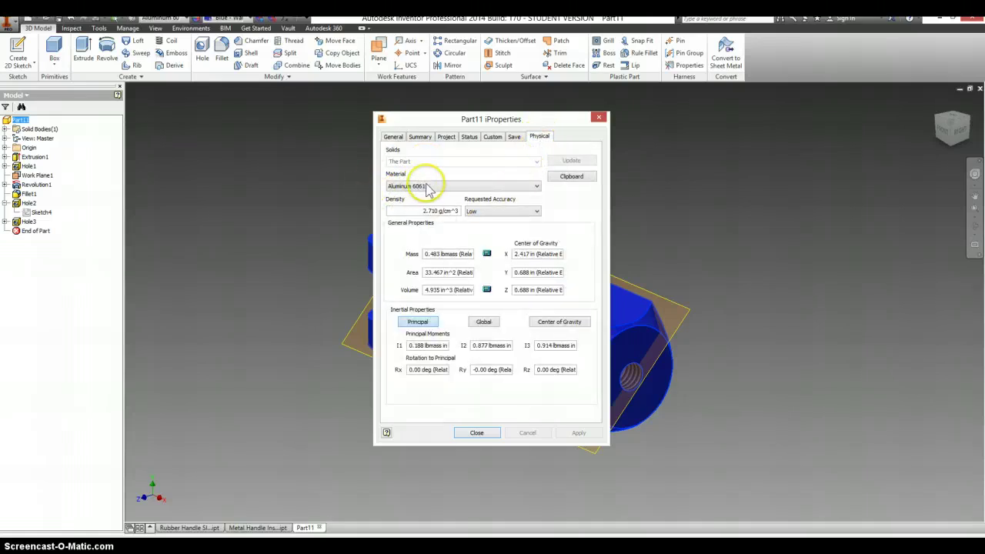
click(598, 117)
- Turn off visibility of Work Plane1 so only the blue body shows
click(620, 211)
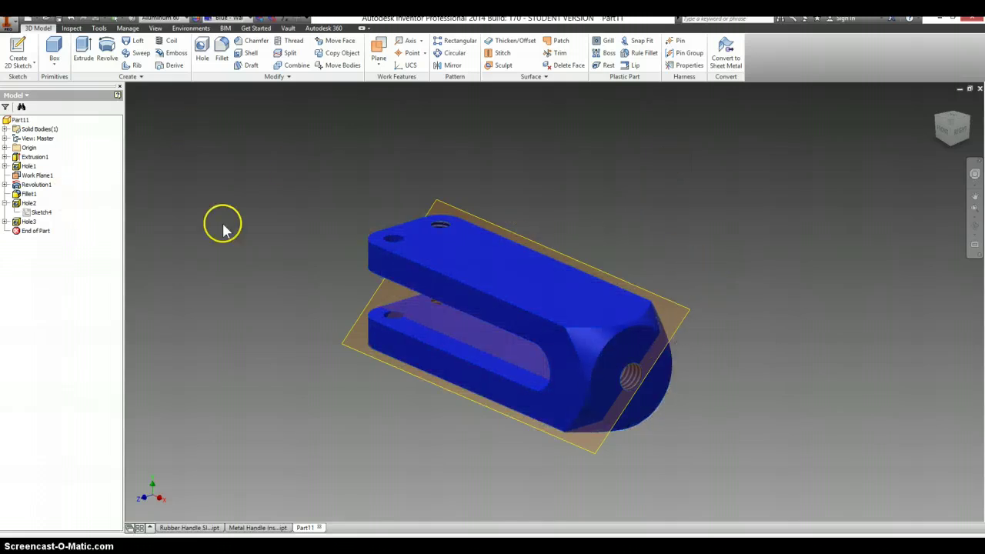
click(495, 227)
right_click(497, 231)
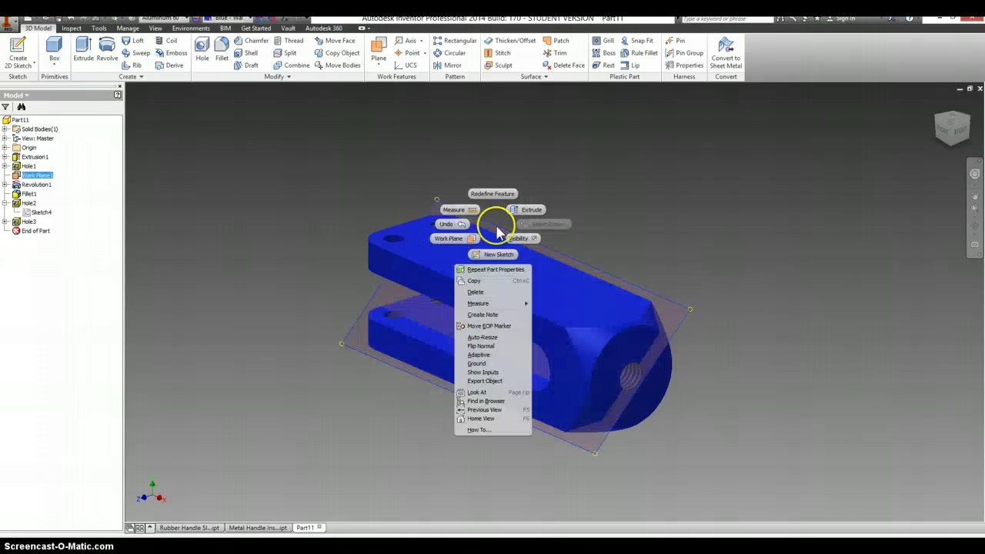
click(519, 239)
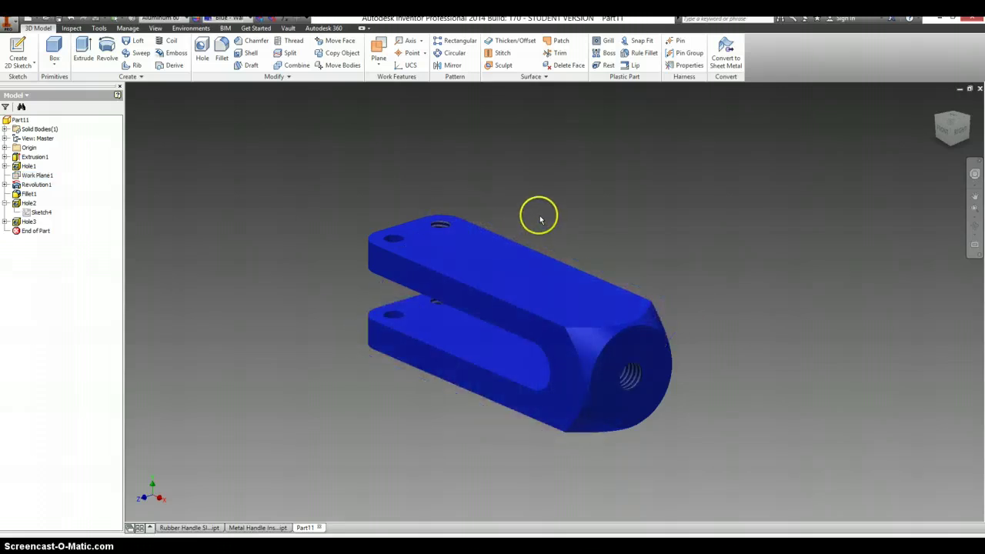
scroll(540, 220, down, 4)
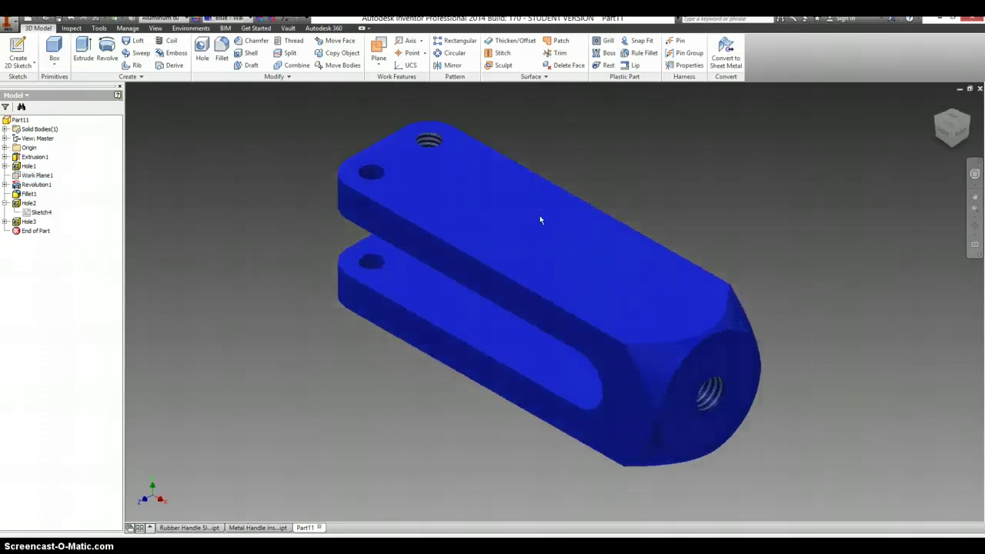
- Start saving Part11, bringing up the Save As dialog on the Button Maker folder
click(59, 18)
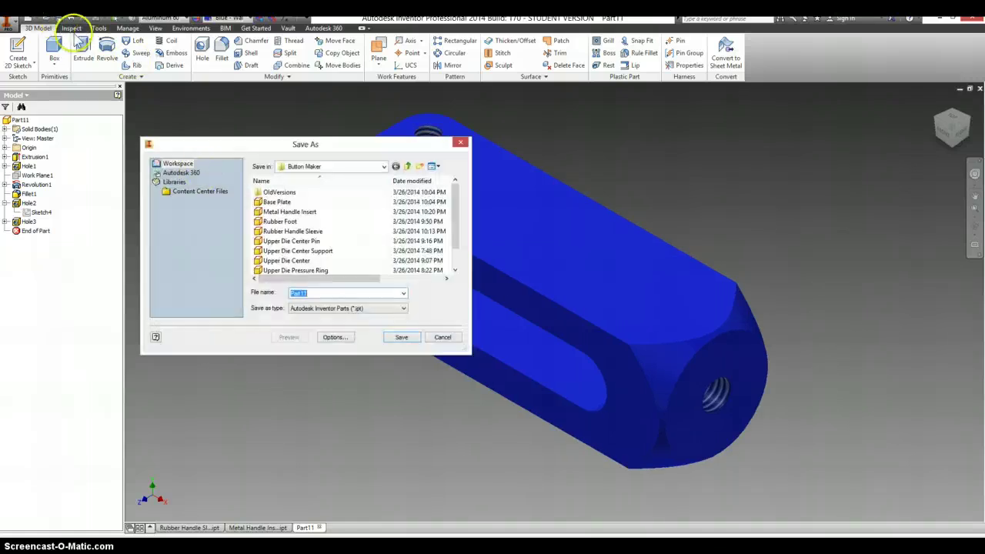